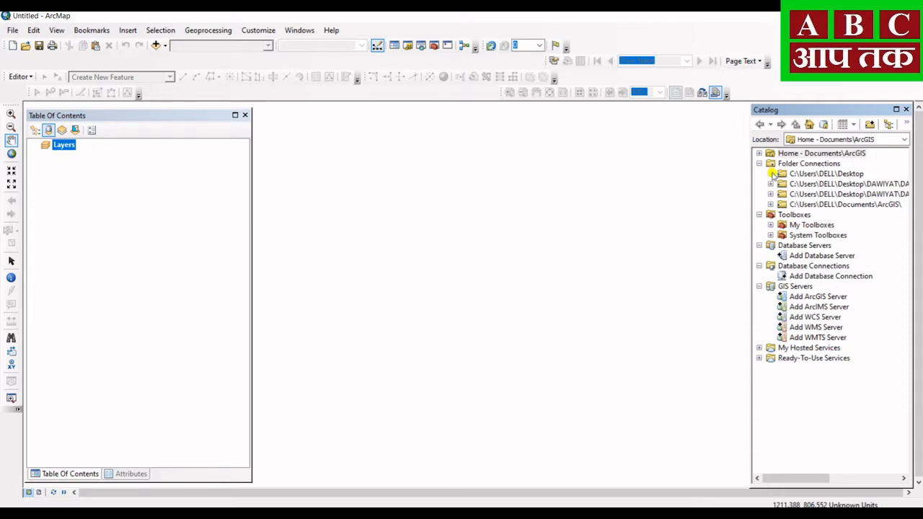
Check the TodayWork folder on the Windows desktop, and select its GIS CLASS > Learn Shapefile folder in the Catalog
click(772, 175)
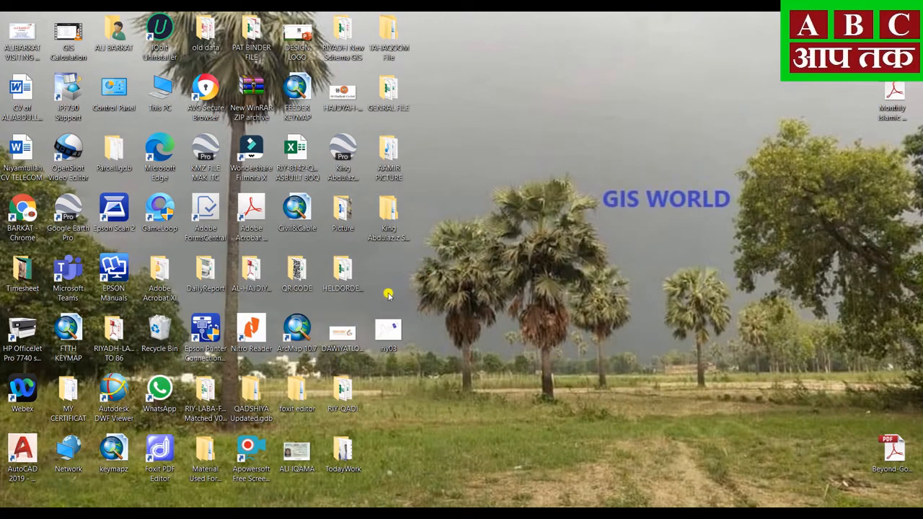
double_click(347, 449)
click(146, 158)
double_click(147, 159)
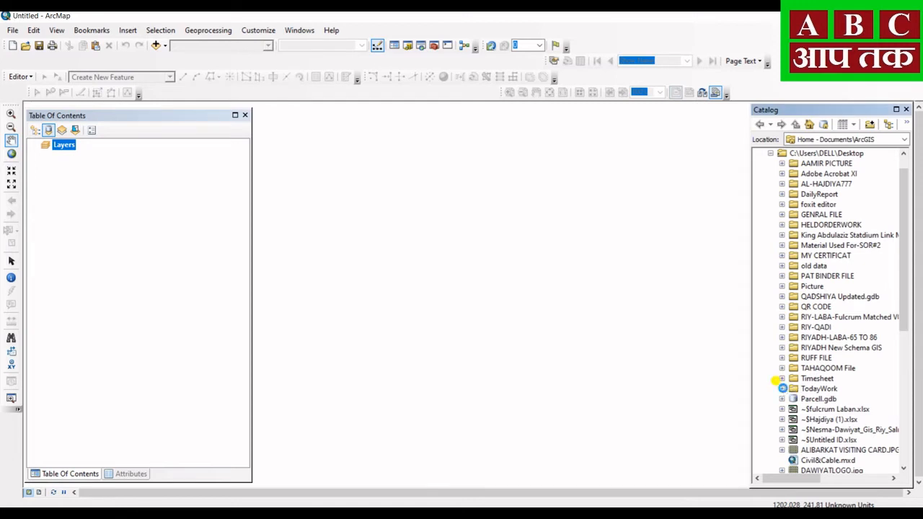
click(783, 389)
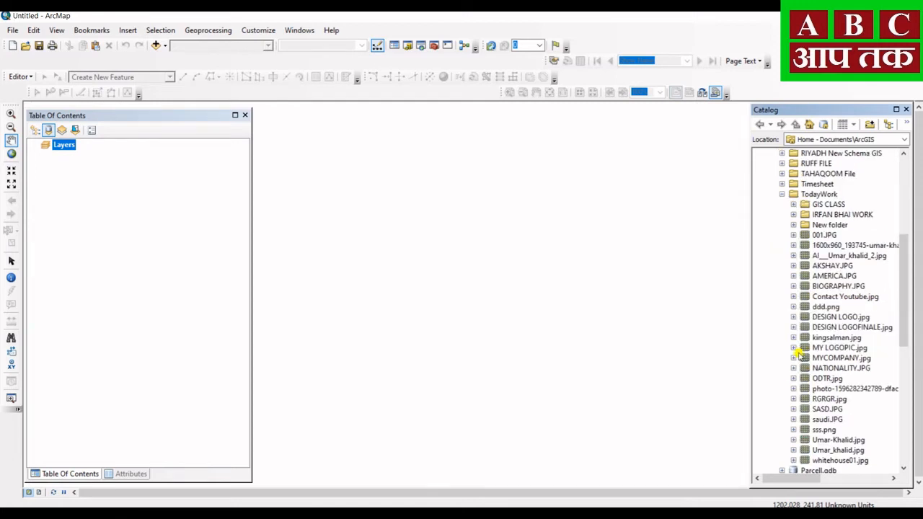
click(793, 205)
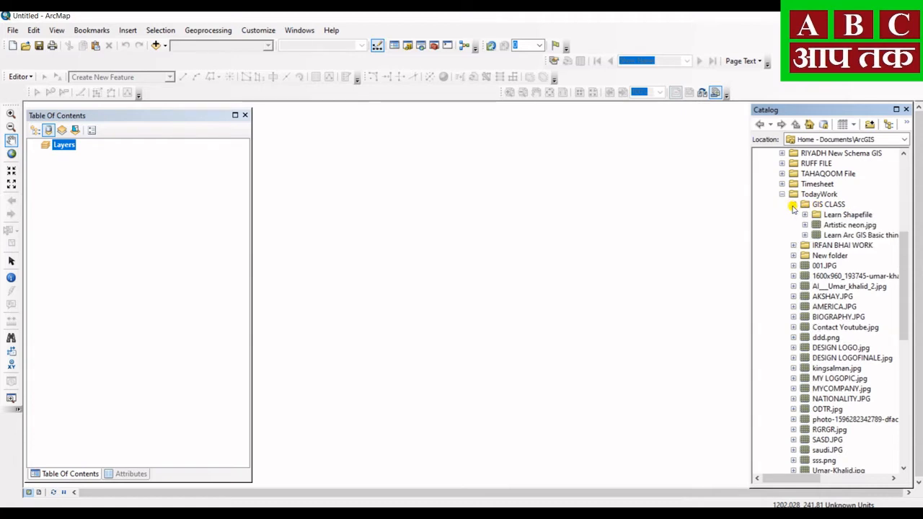
click(834, 215)
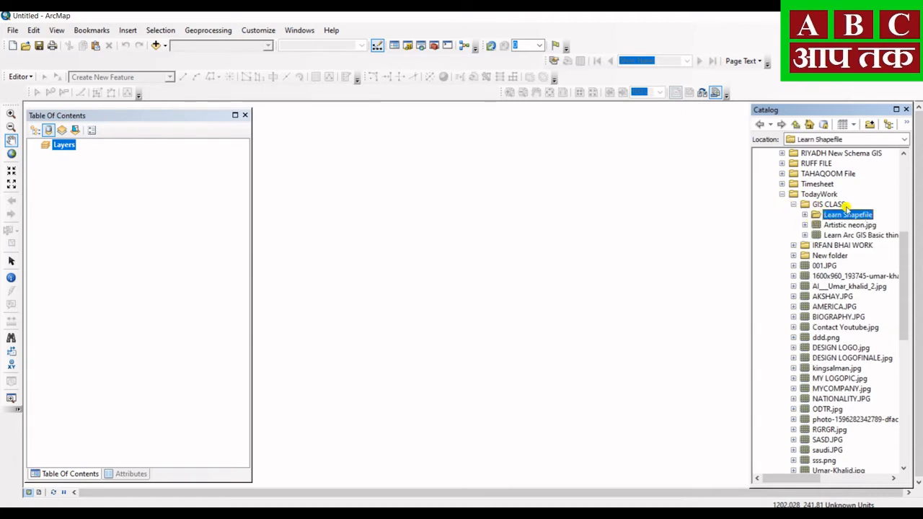
Start a new shapefile in the Learn Shapefile folder with feature type Polyline and the name "Polyline shapefile"
right_click(845, 215)
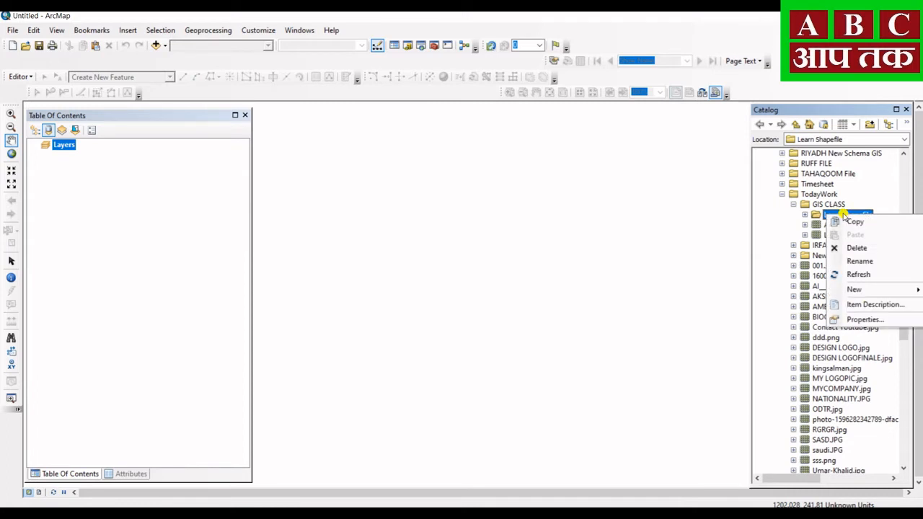
mouse_move(860, 292)
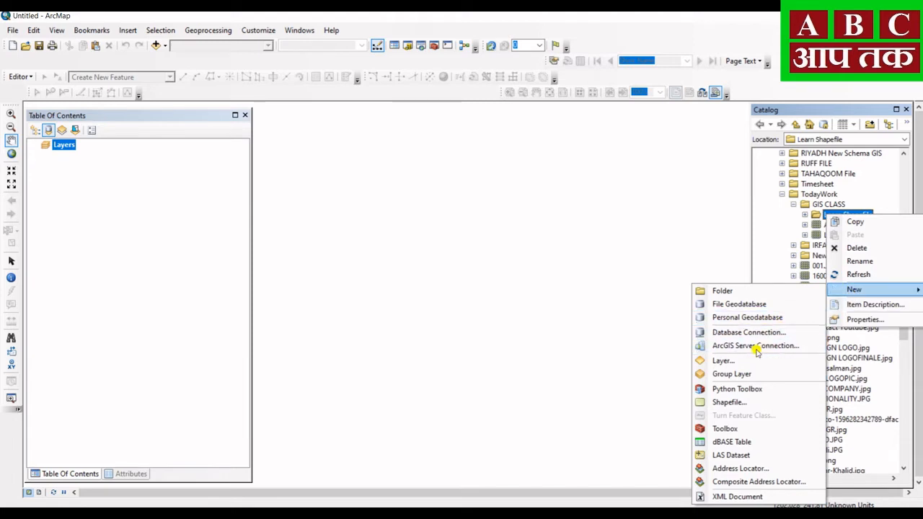
click(733, 403)
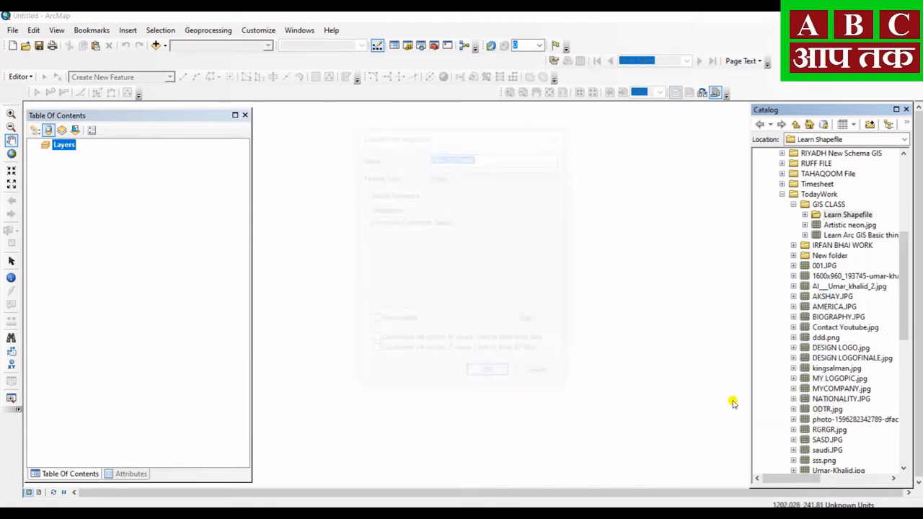
click(479, 178)
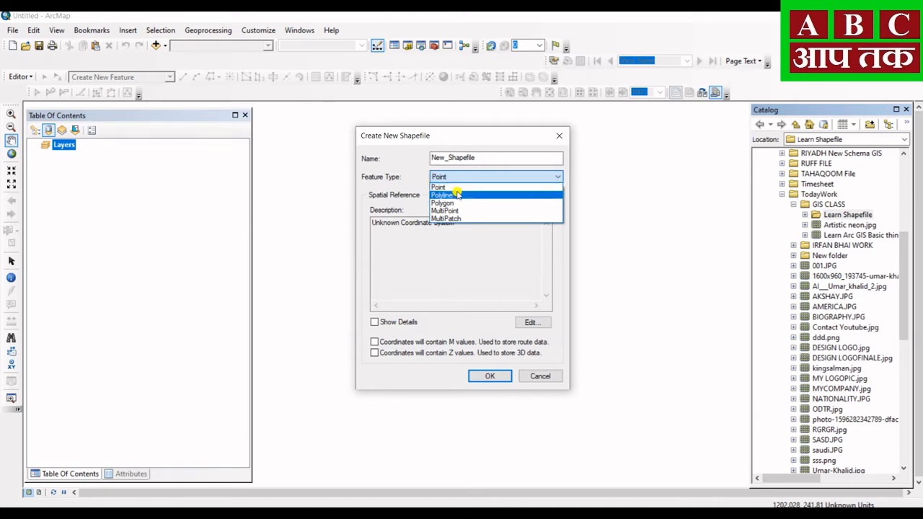
click(456, 197)
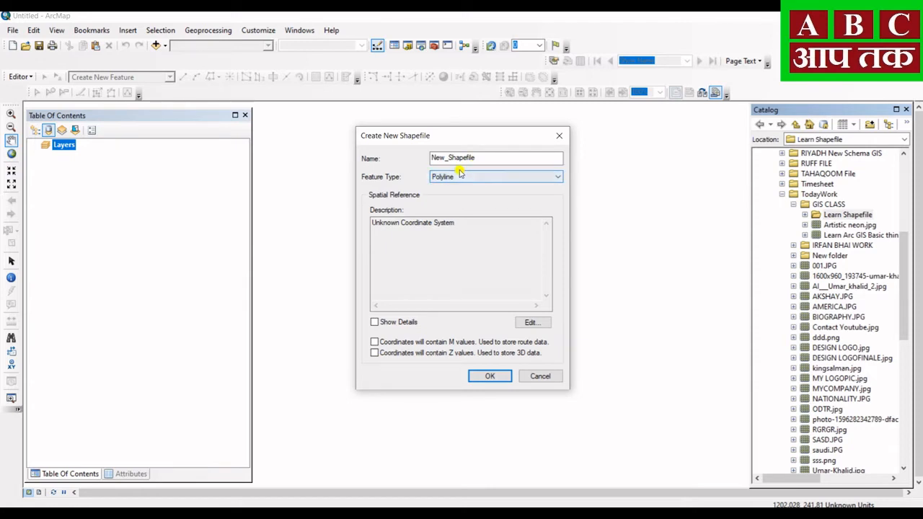
click(471, 157)
drag(482, 155, 431, 156)
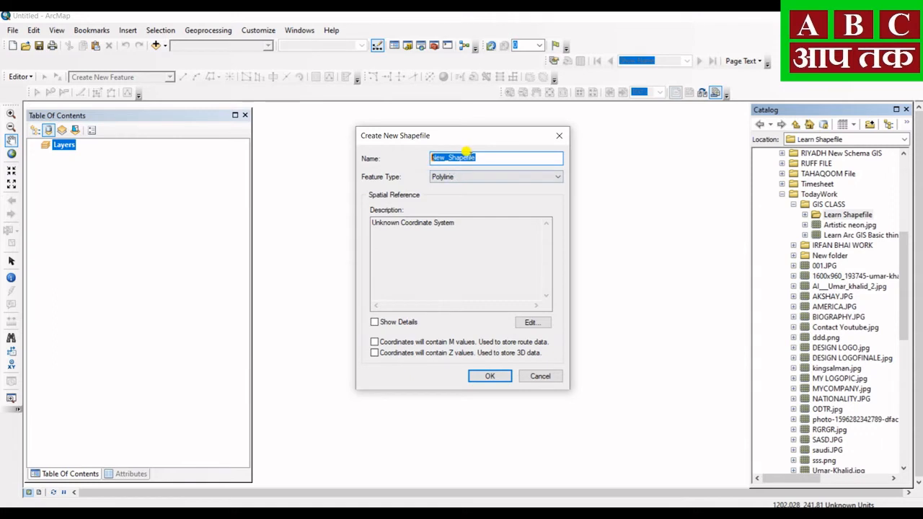
text(P)
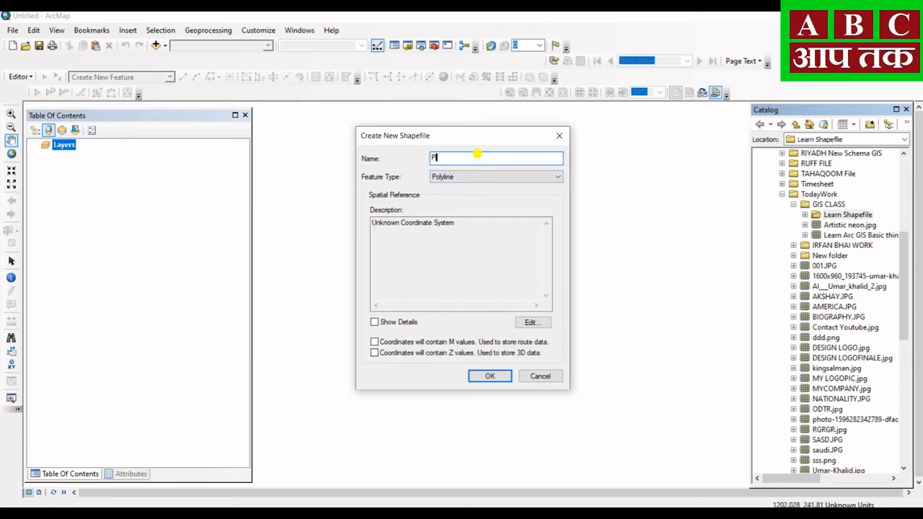
text(olyline shapefile)
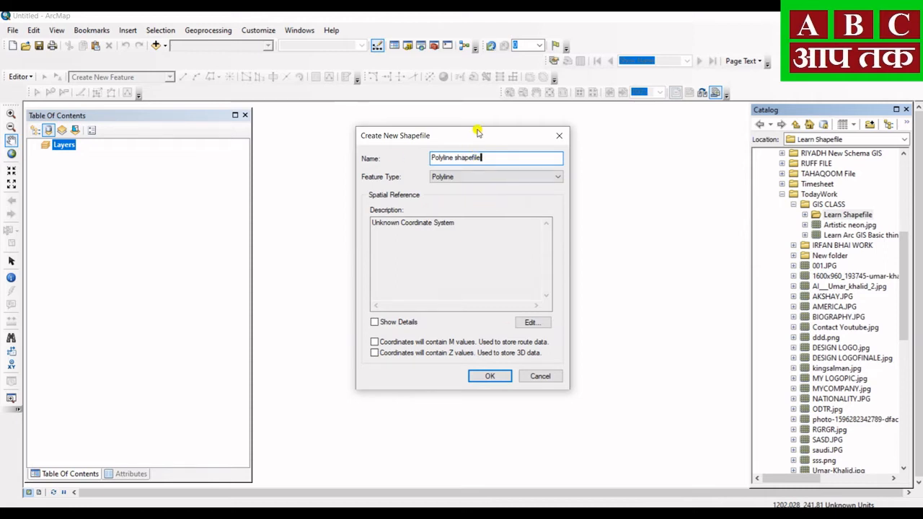
click(534, 323)
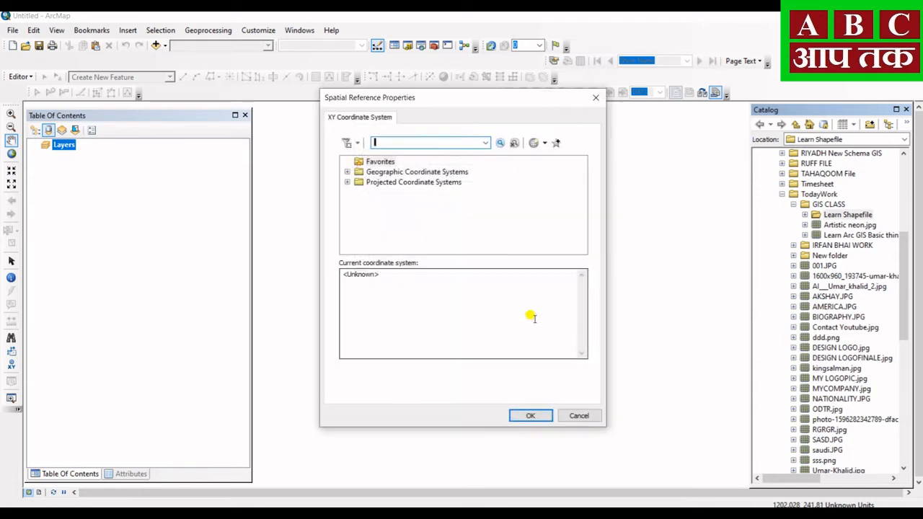
drag(438, 101, 684, 98)
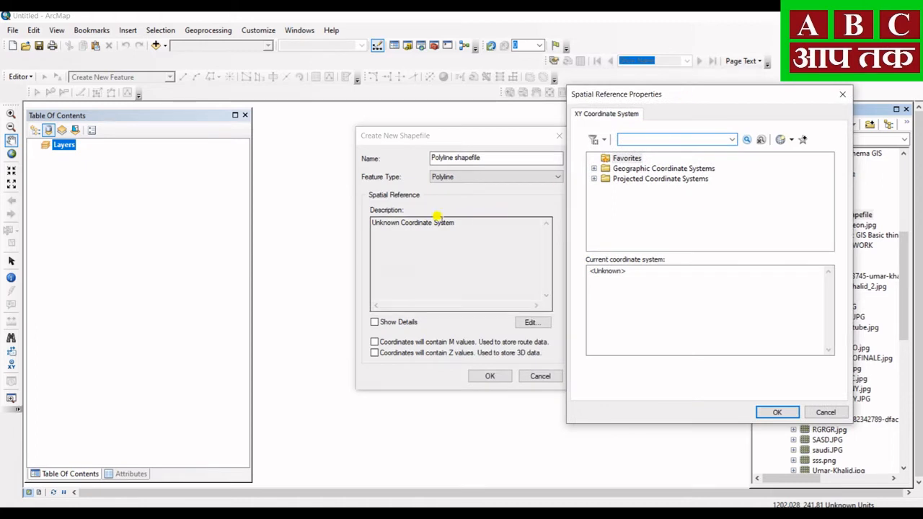
drag(665, 95, 533, 92)
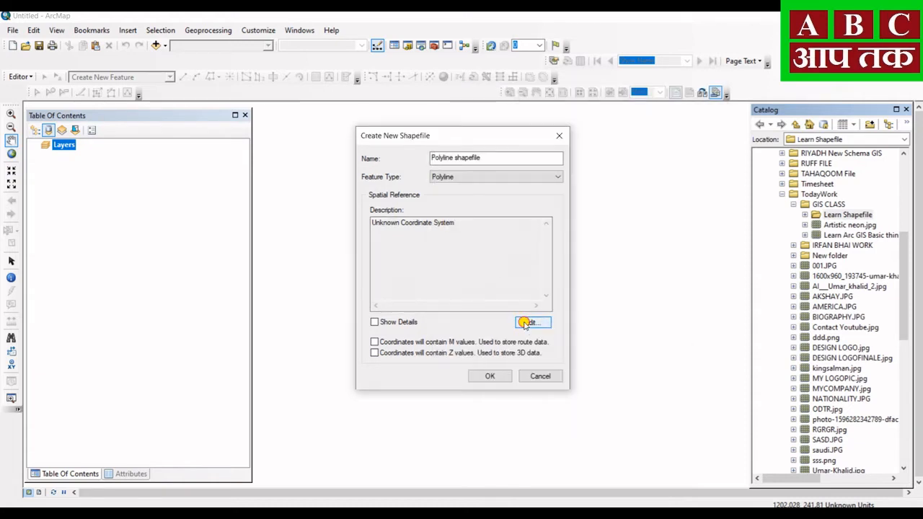
Assign the projected coordinate system WGS 1984 UTM Zone 38N (Northern Hemisphere) and create the polyline shapefile
click(527, 322)
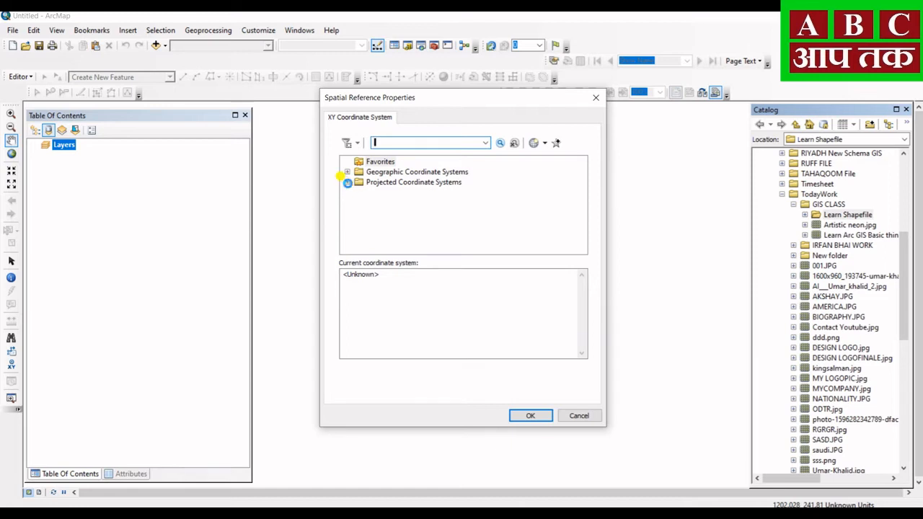
click(348, 182)
drag(584, 192, 583, 216)
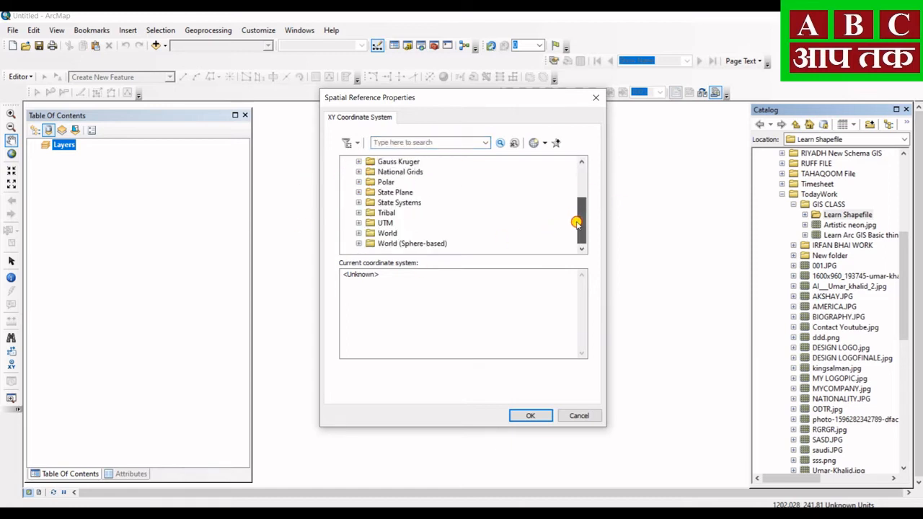
click(359, 224)
drag(585, 206, 574, 250)
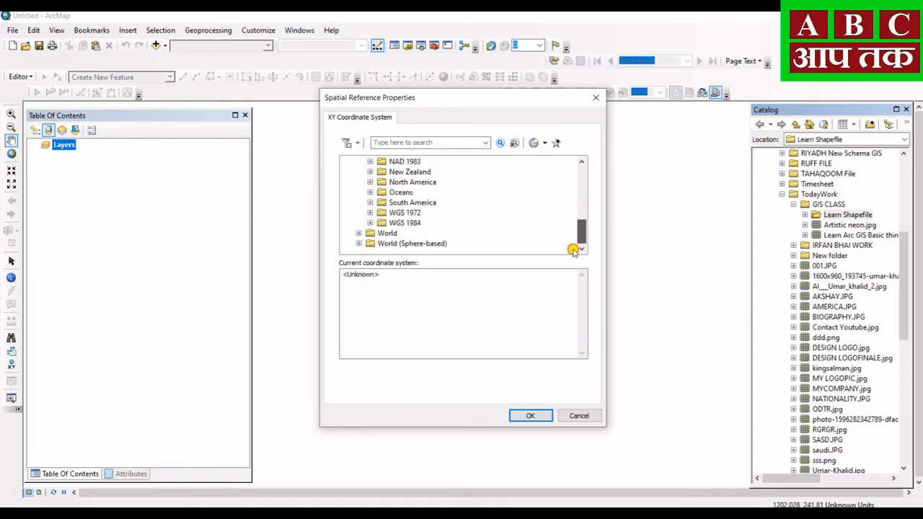
click(370, 223)
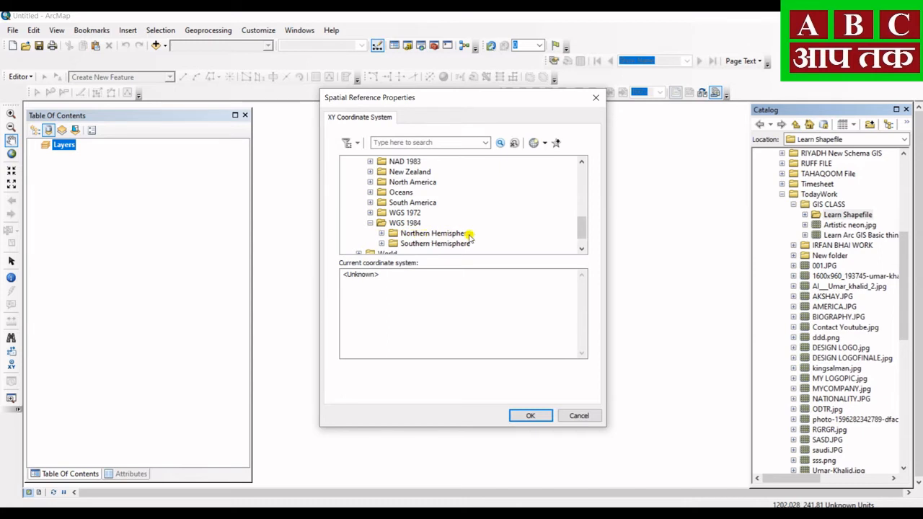
click(381, 233)
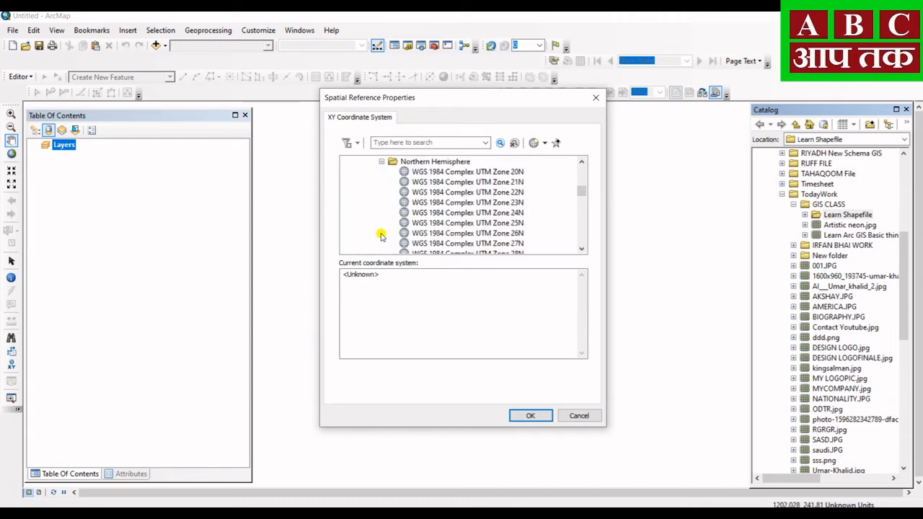
scroll(580, 194, down, 2)
drag(581, 193, 571, 209)
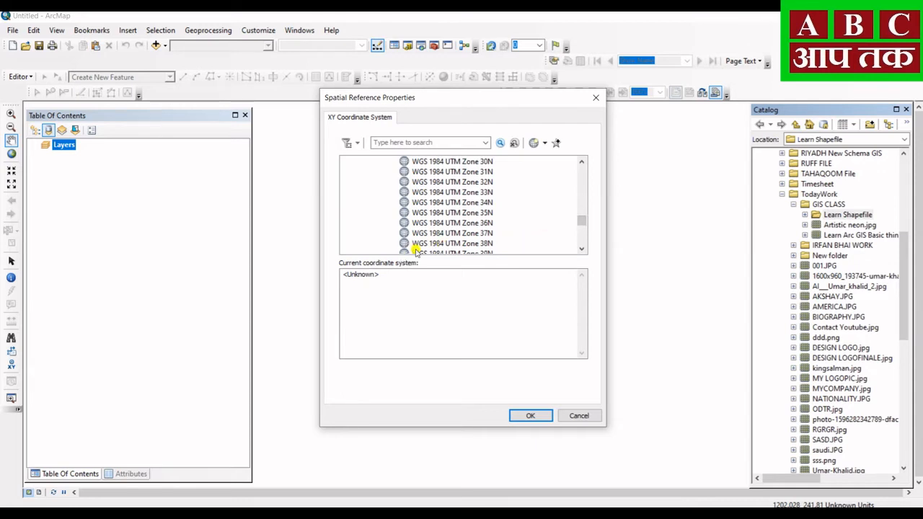
click(440, 244)
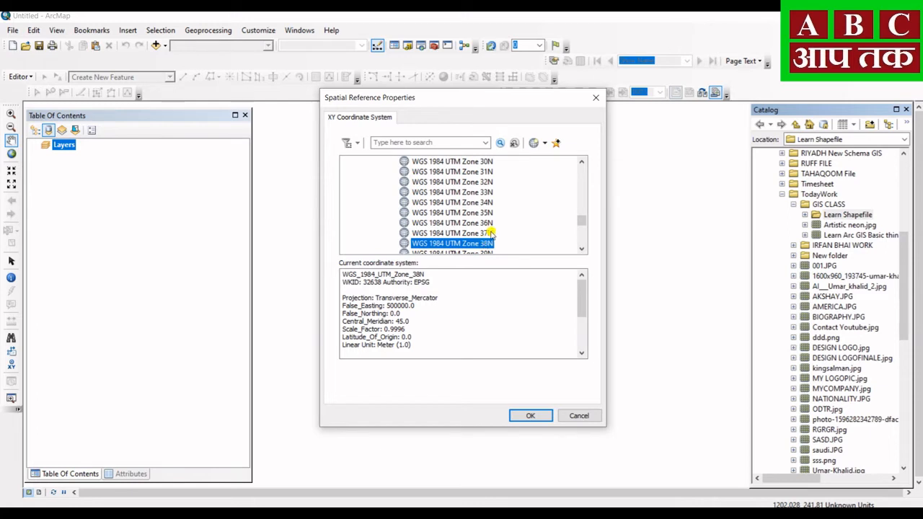
click(530, 416)
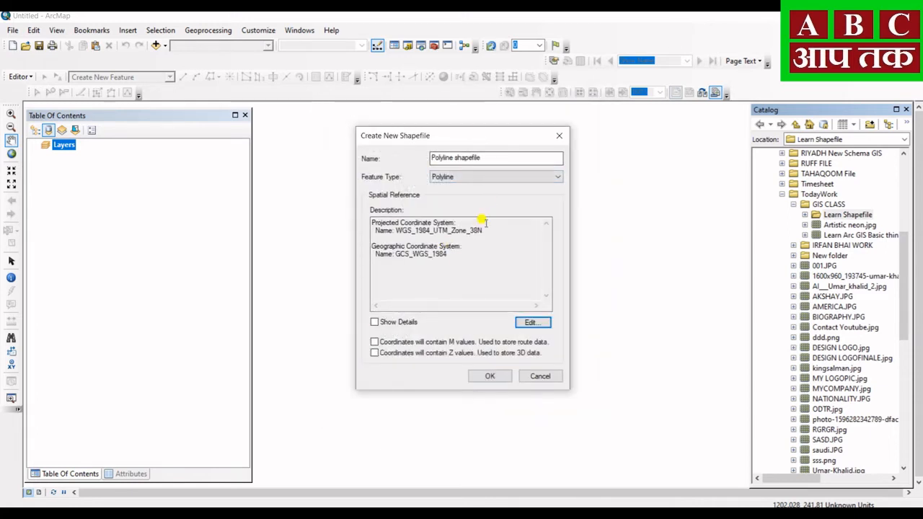
click(489, 375)
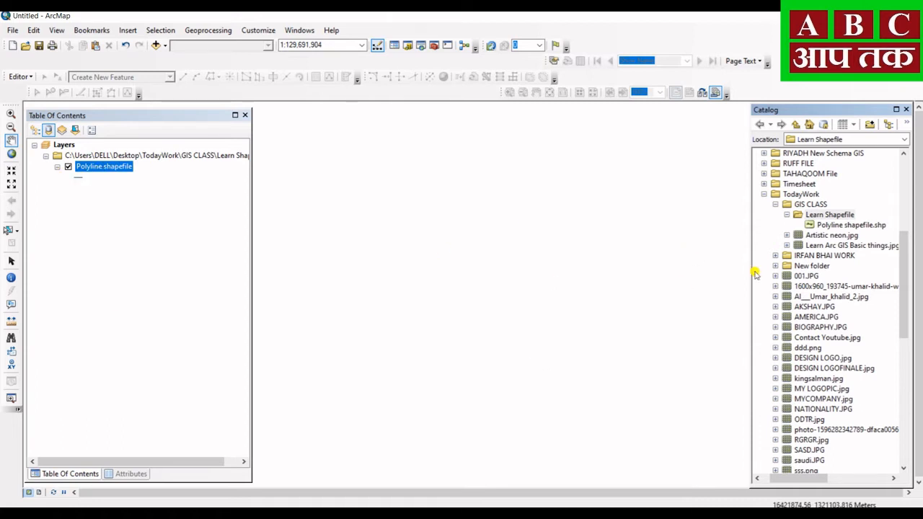
Start another new shapefile in the Learn Shapefile folder with feature type Polygon and the name "Polygon_Shapefile"
right_click(846, 214)
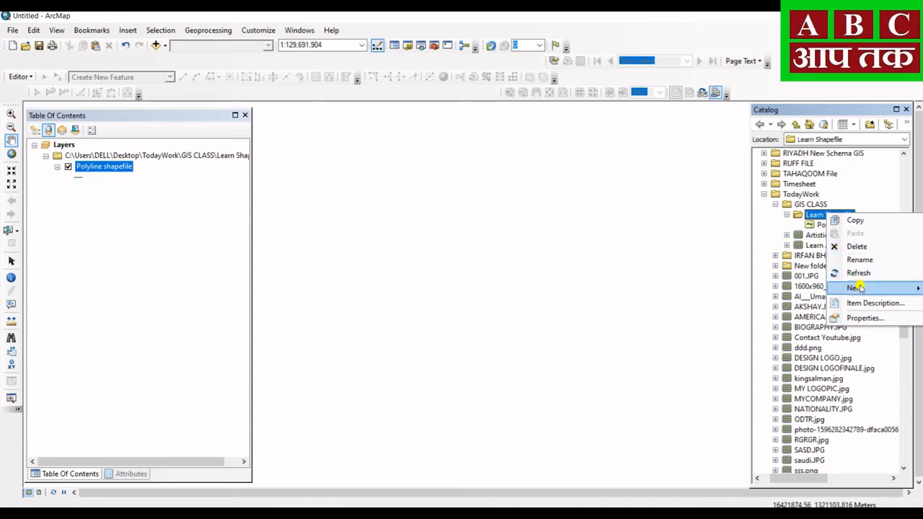
mouse_move(859, 288)
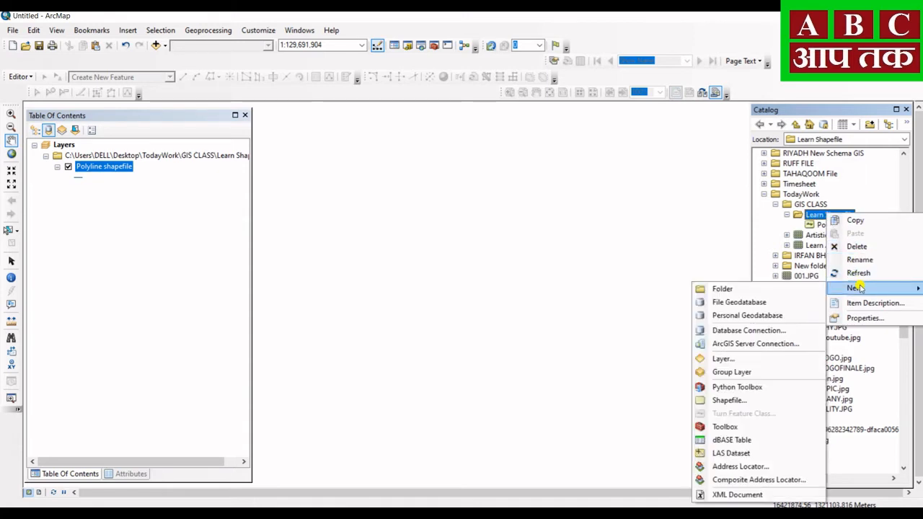
click(728, 401)
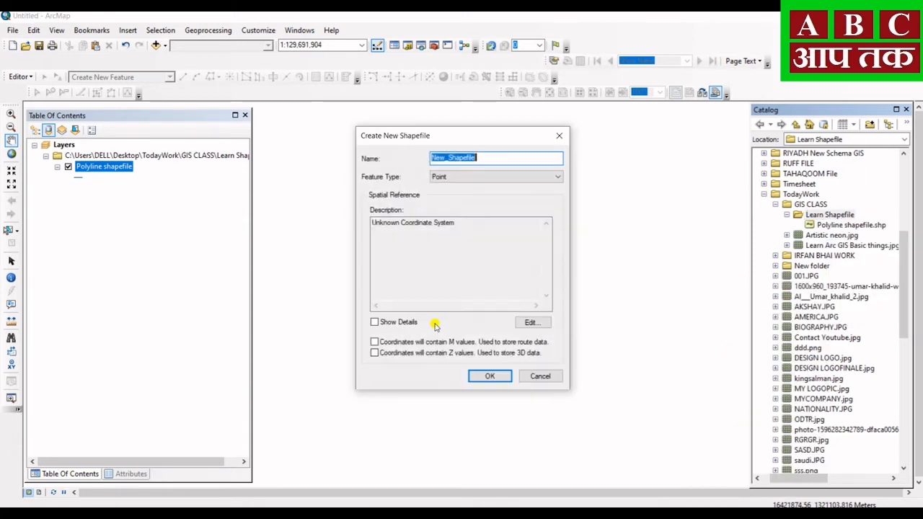
click(473, 176)
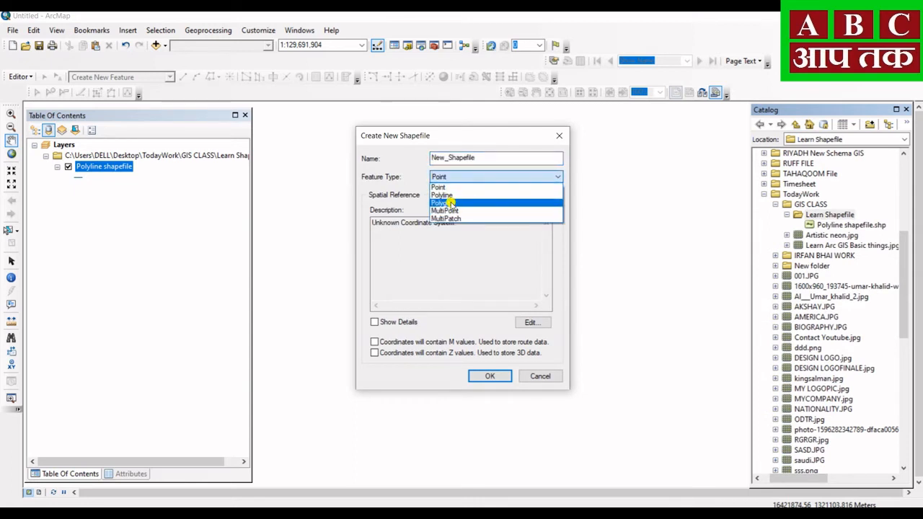
click(448, 202)
click(475, 158)
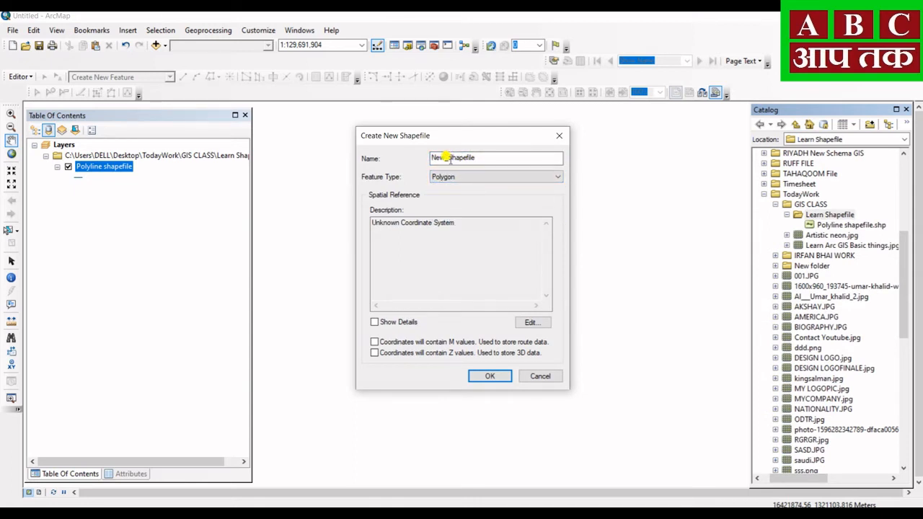
drag(446, 160, 410, 158)
text(pol)
key(BackSpace)
key(BackSpace)
key(BackSpace)
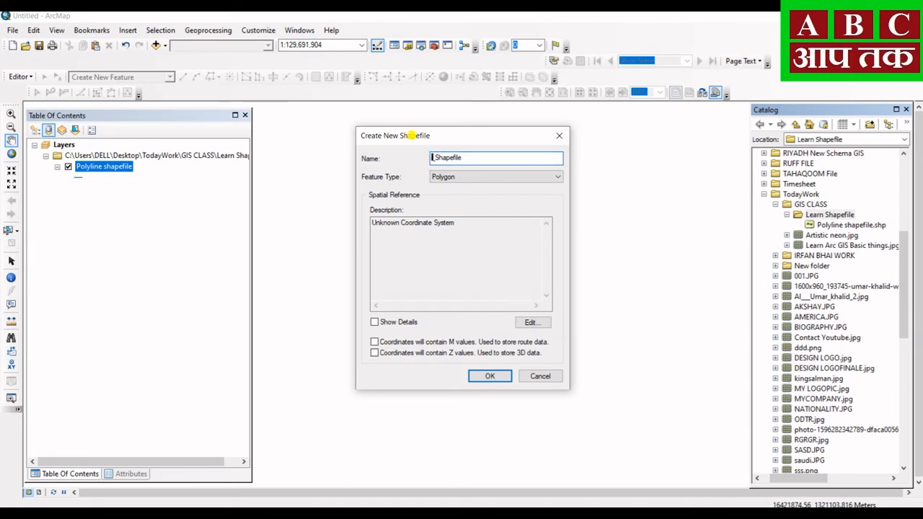
text(Polygon)
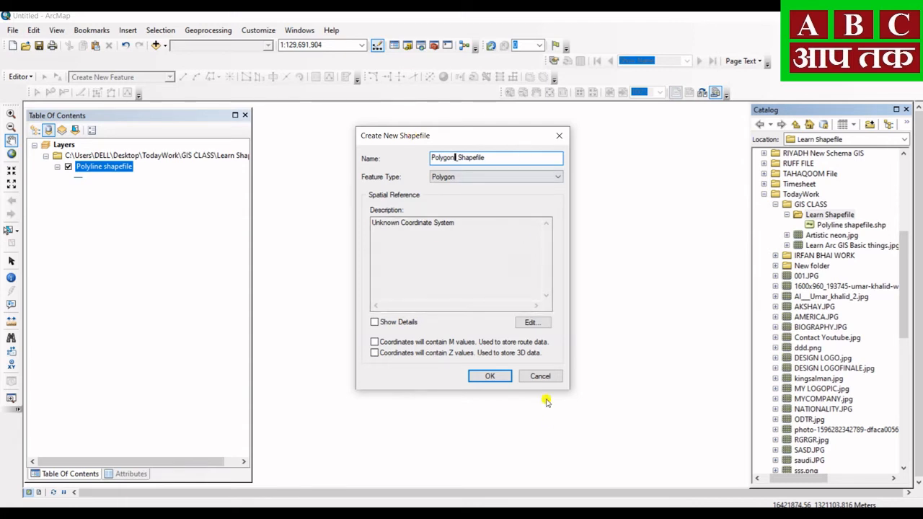
Assign the projected coordinate system WGS 1984 UTM Zone 38N (UTM, WGS 1984, Northern Hemisphere) and create the polygon shapefile
click(532, 322)
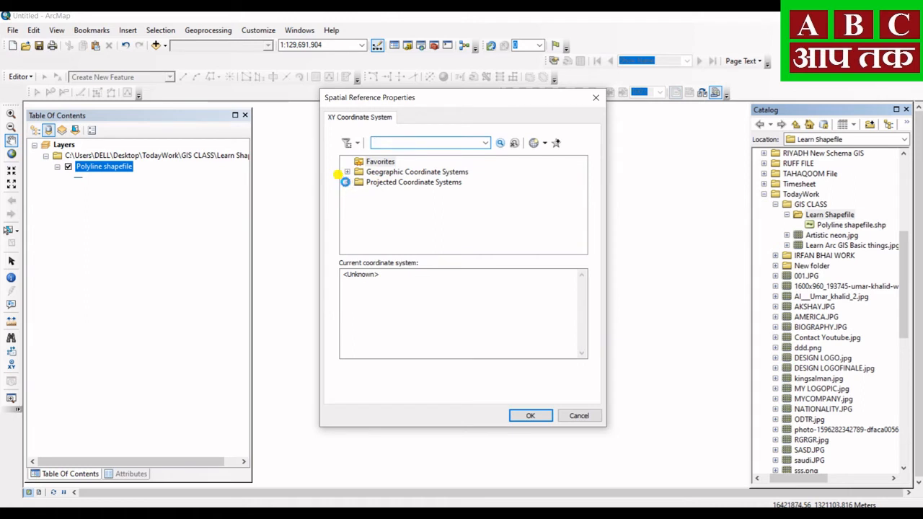
click(347, 182)
scroll(374, 239, down, 2)
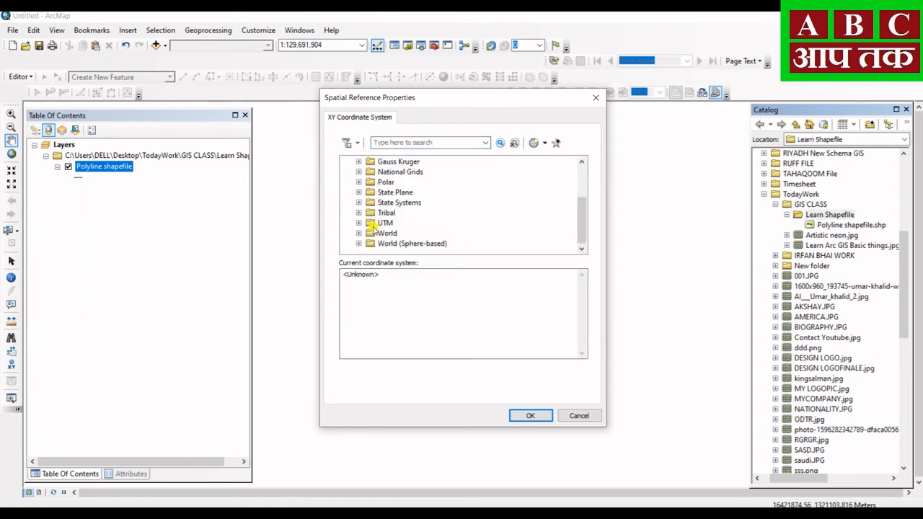
click(359, 223)
scroll(433, 225, down, 3)
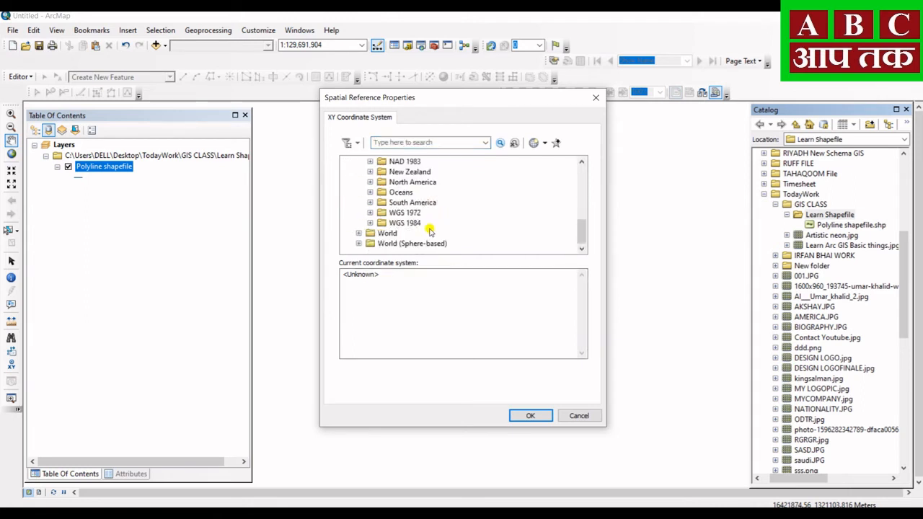
click(370, 224)
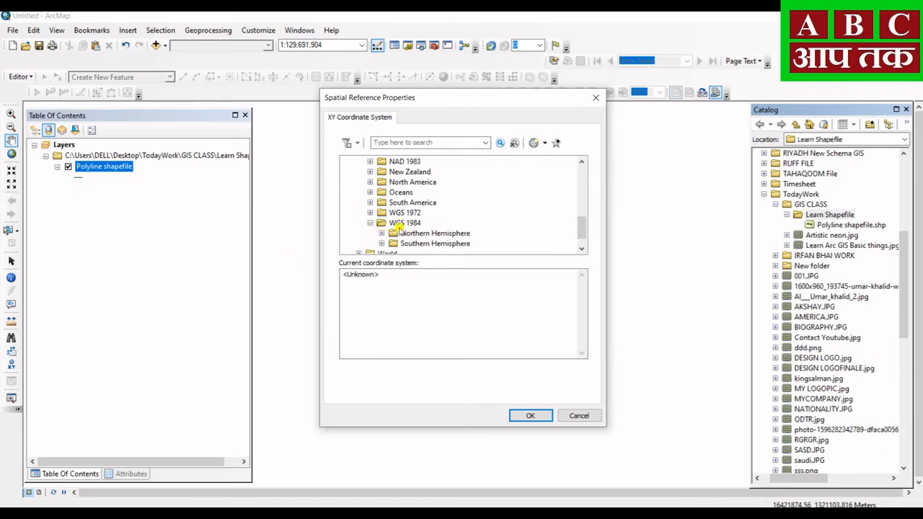
click(382, 234)
scroll(440, 220, down, 10)
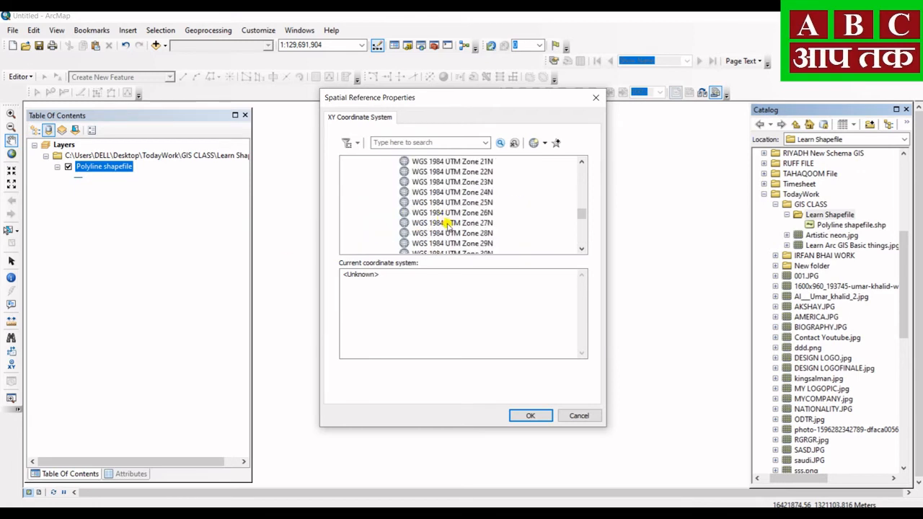
click(583, 249)
click(583, 248)
click(583, 249)
click(583, 249)
click(583, 249)
click(583, 249)
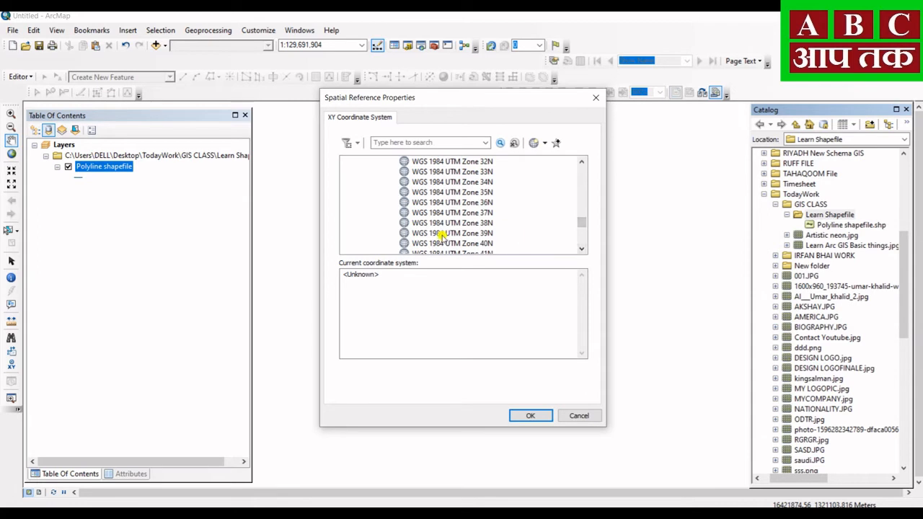
click(434, 223)
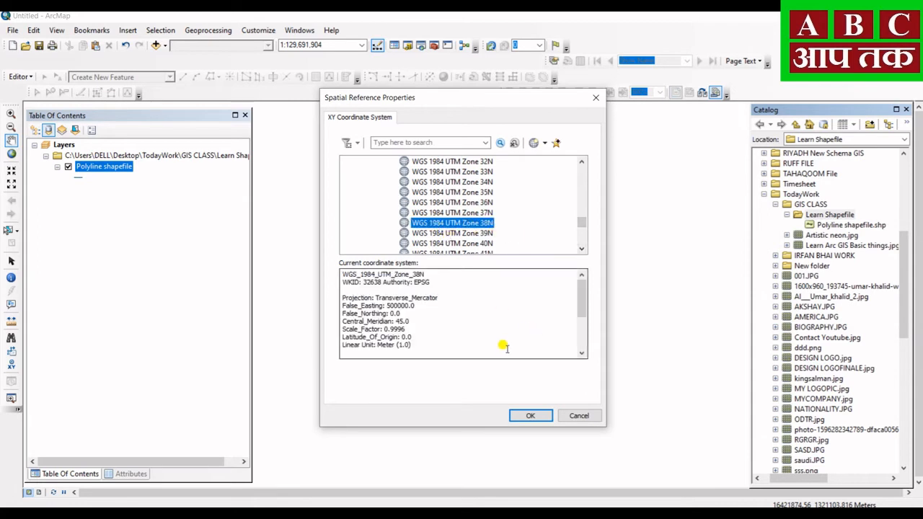
click(530, 416)
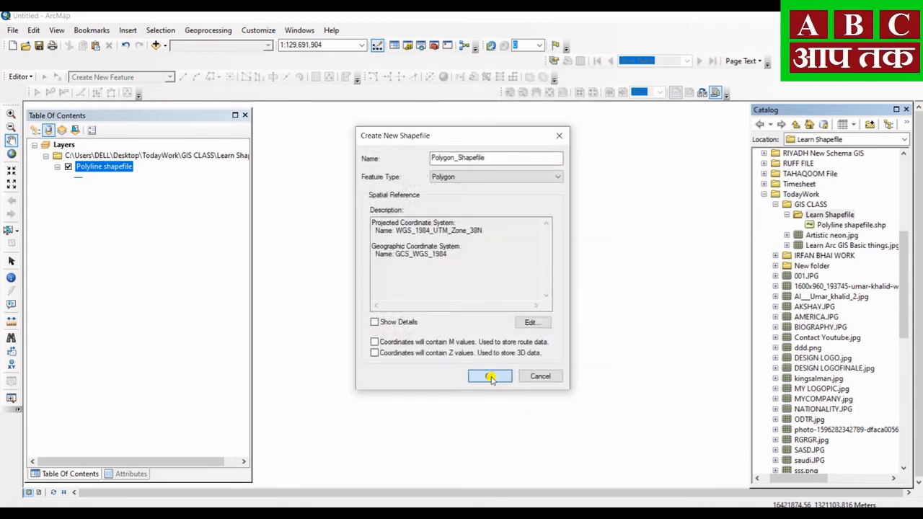
click(489, 376)
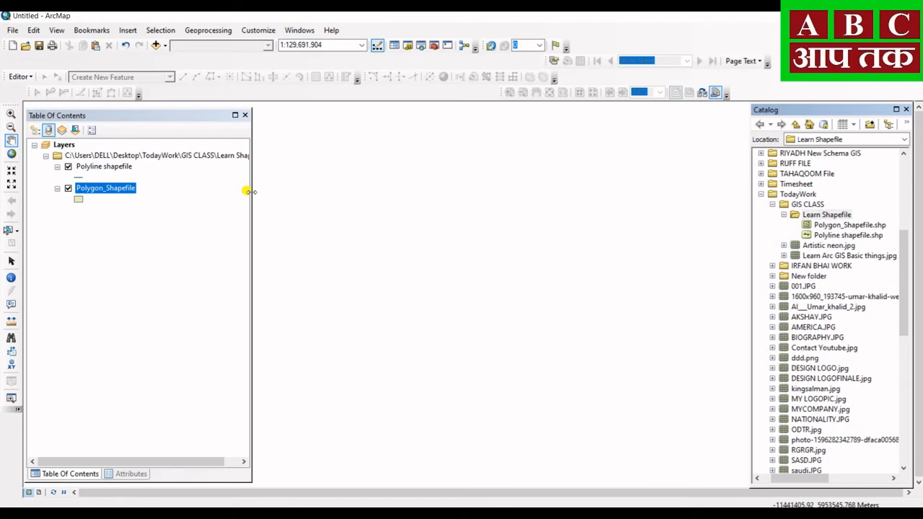
Start a new shapefile in the Learn Shapefile folder with feature type Point and the name "Point_Shapefile"
click(823, 216)
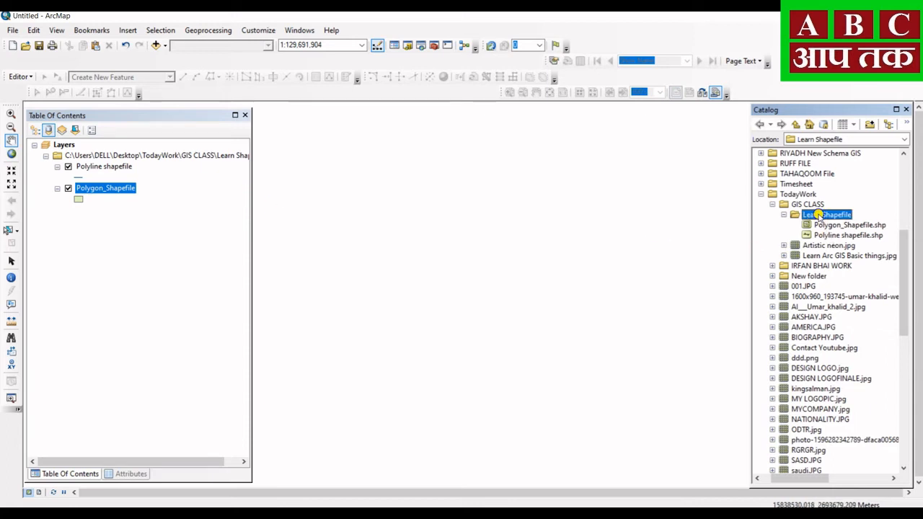
right_click(823, 216)
mouse_move(847, 289)
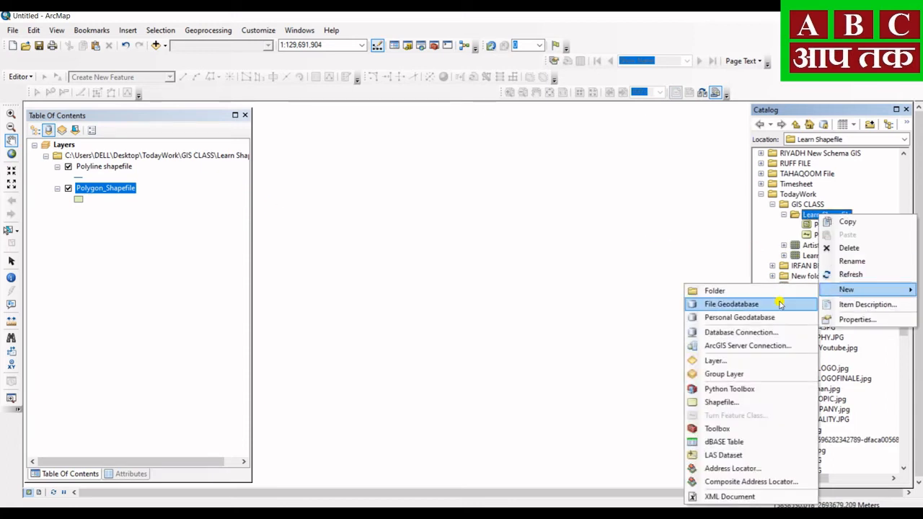
click(710, 401)
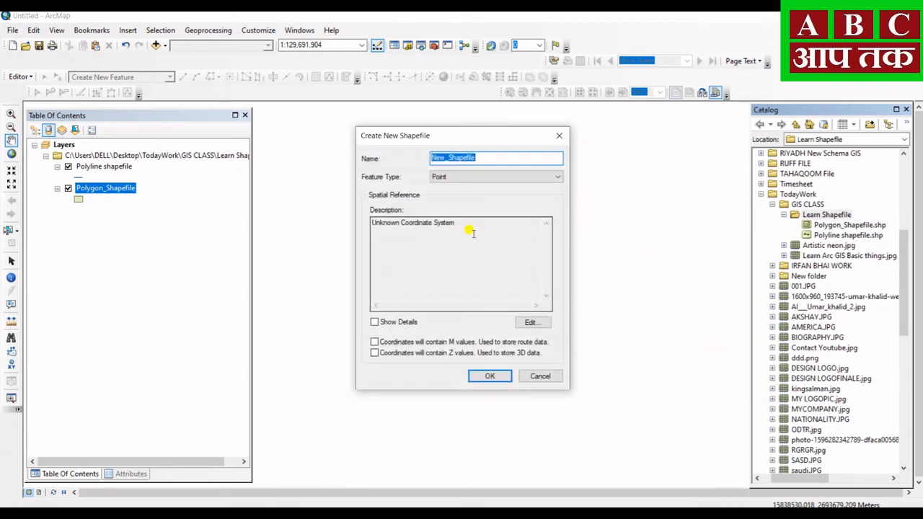
click(437, 178)
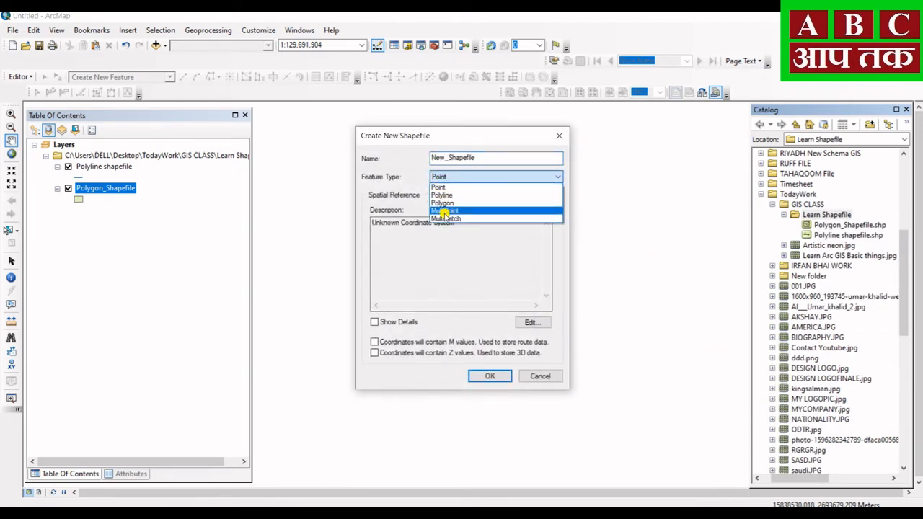
click(453, 176)
drag(446, 158, 425, 156)
text(Point)
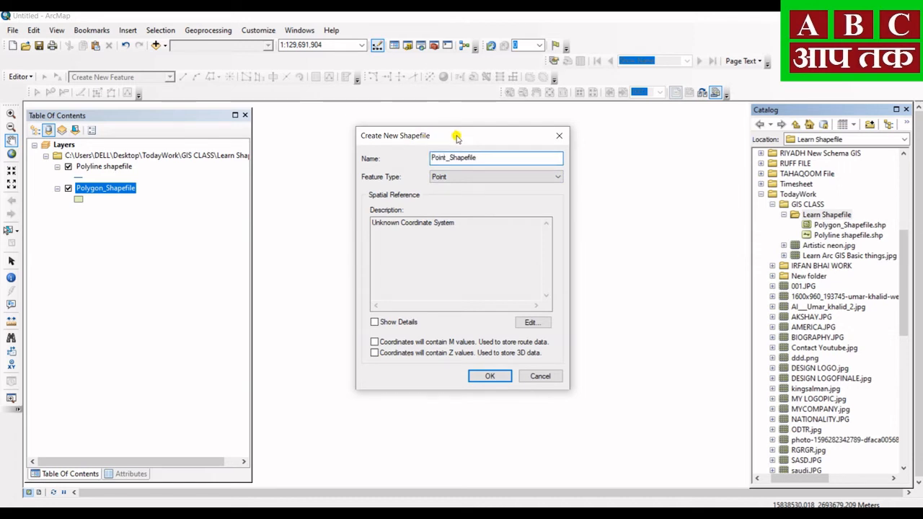
Set the point shapefile's projected coordinate system to WGS 1984 UTM Zone 38N and create the shapefile
click(525, 323)
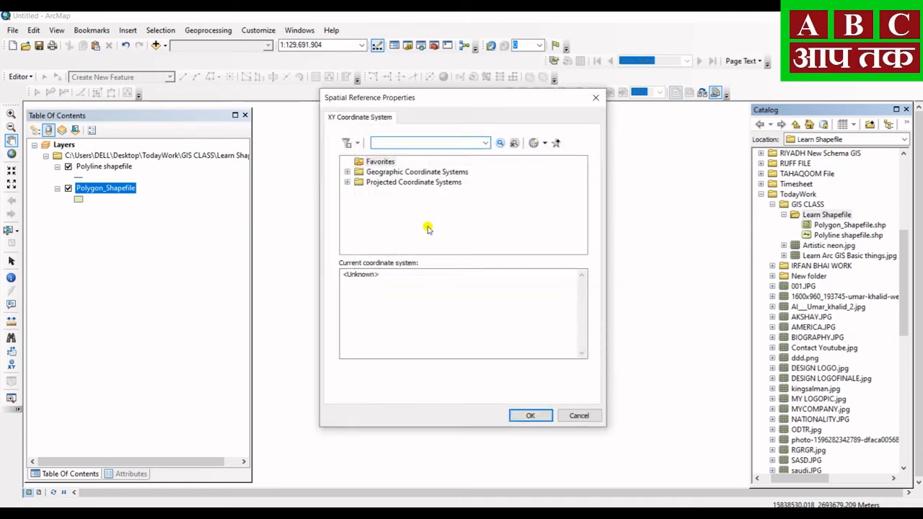
click(347, 181)
scroll(433, 217, down, 2)
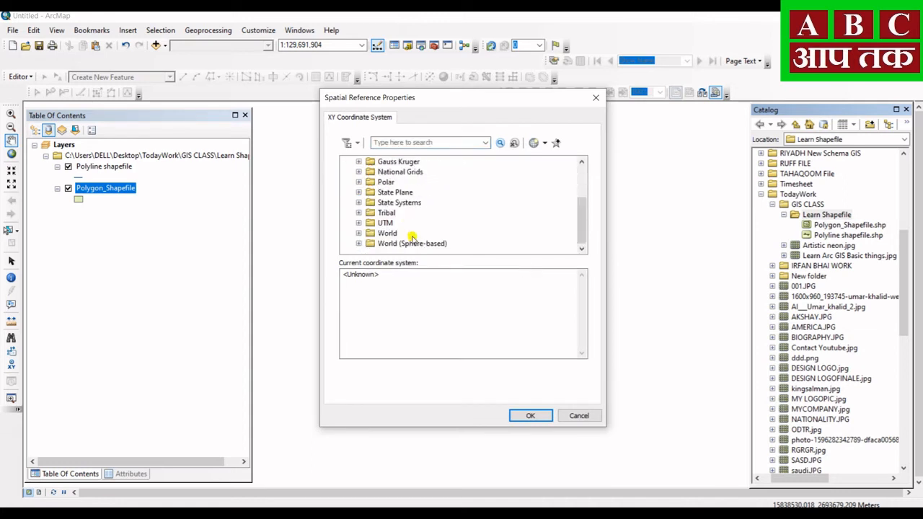
click(359, 223)
scroll(443, 226, down, 3)
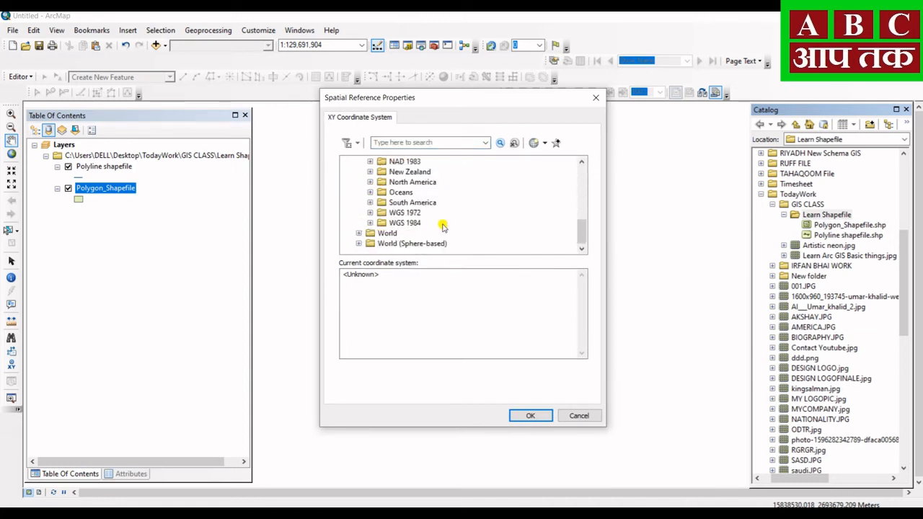
click(370, 223)
click(382, 238)
scroll(422, 224, down, 10)
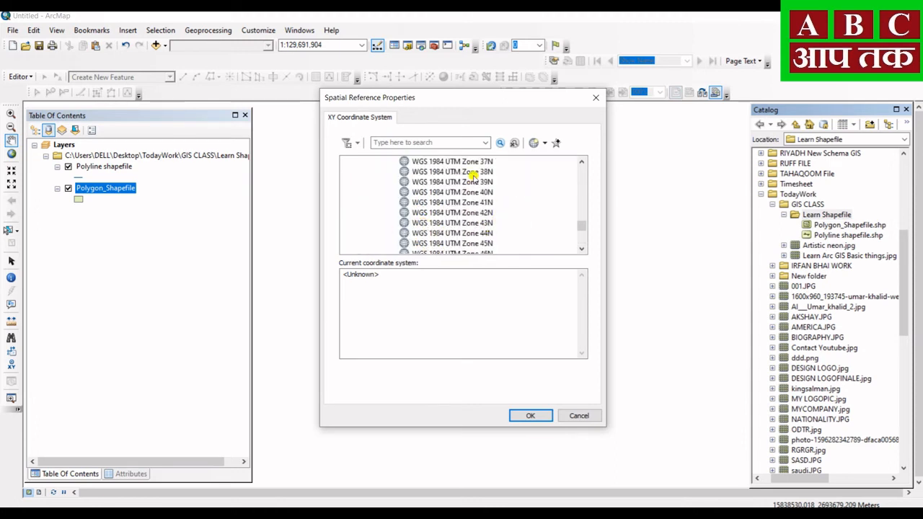
click(473, 173)
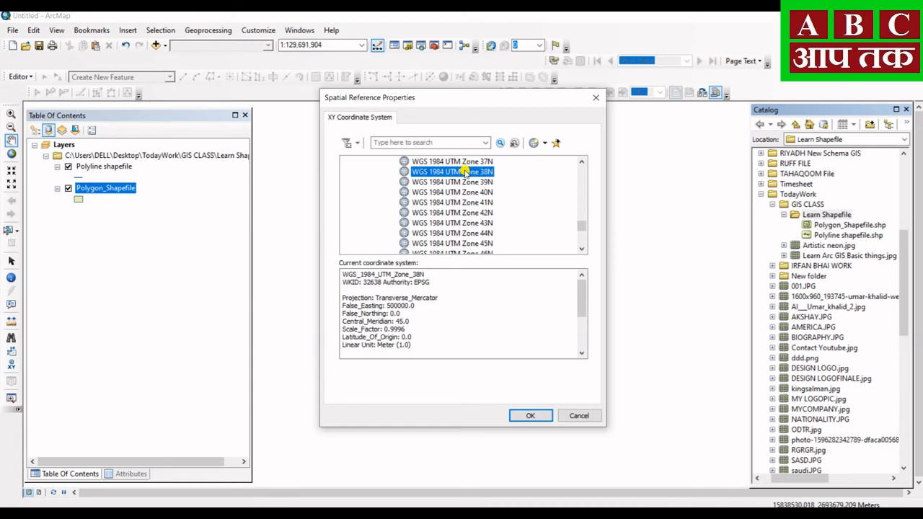
click(529, 417)
click(497, 376)
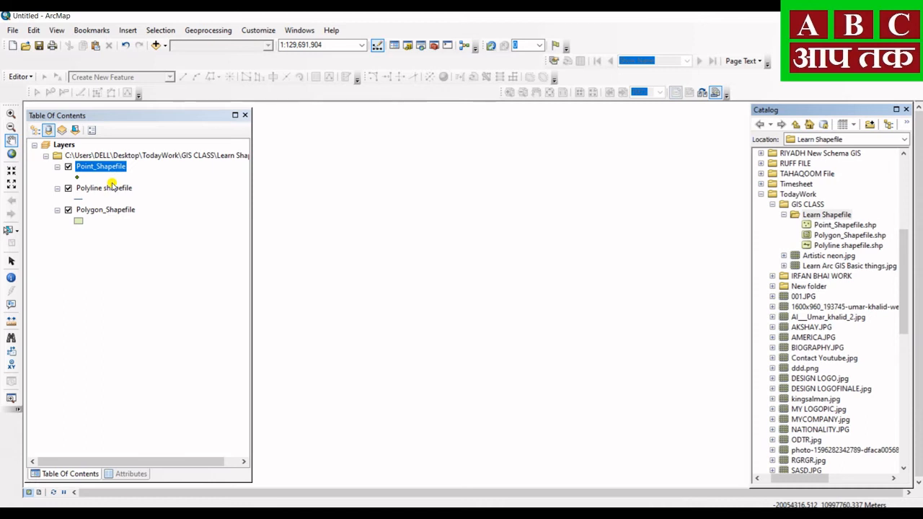
With the Catalog closed, start an edit session and open the Create Features window
click(906, 110)
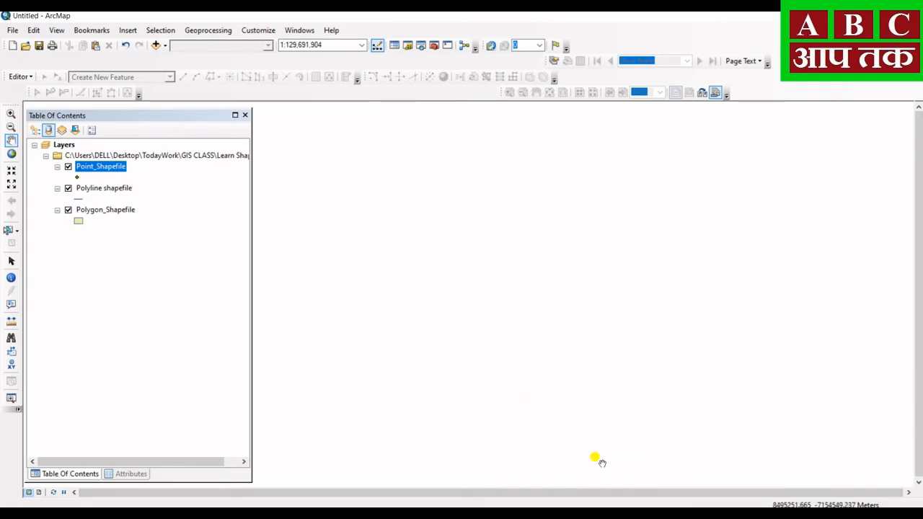
click(19, 76)
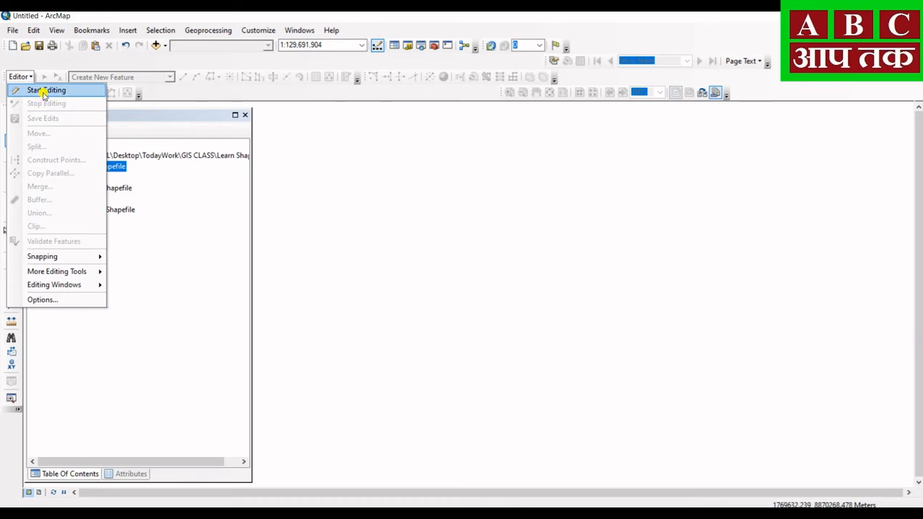
click(42, 91)
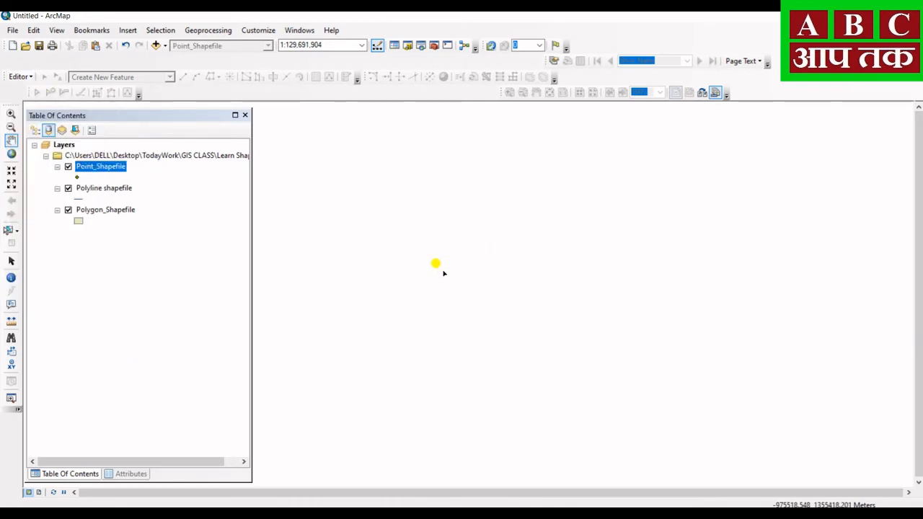
click(20, 76)
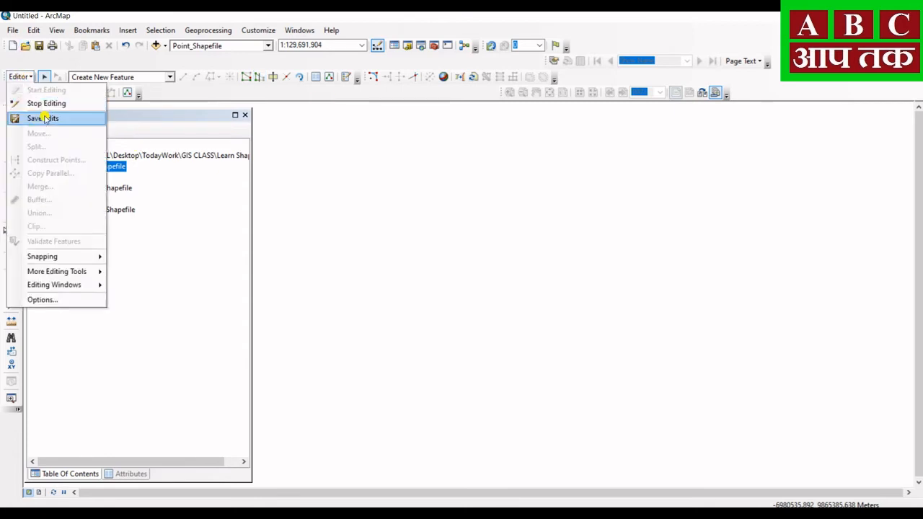
click(190, 221)
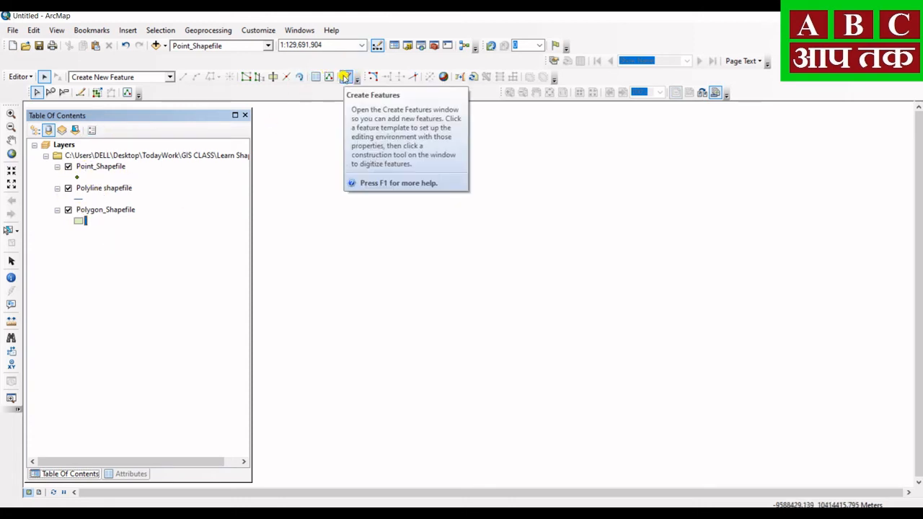
click(345, 77)
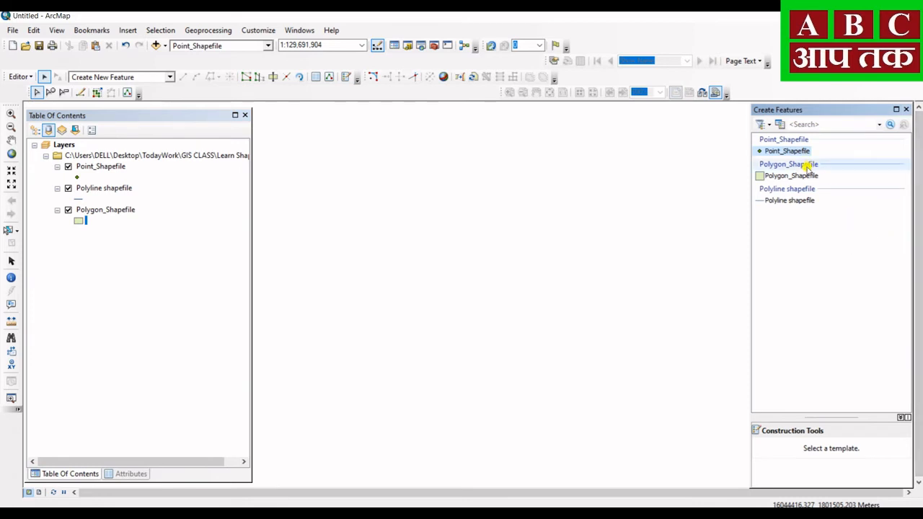
Draw a slightly tilted rectangle in the upper-left part of the visible map using the Polygon_Shapefile template and the Rectangle construction tool
click(769, 175)
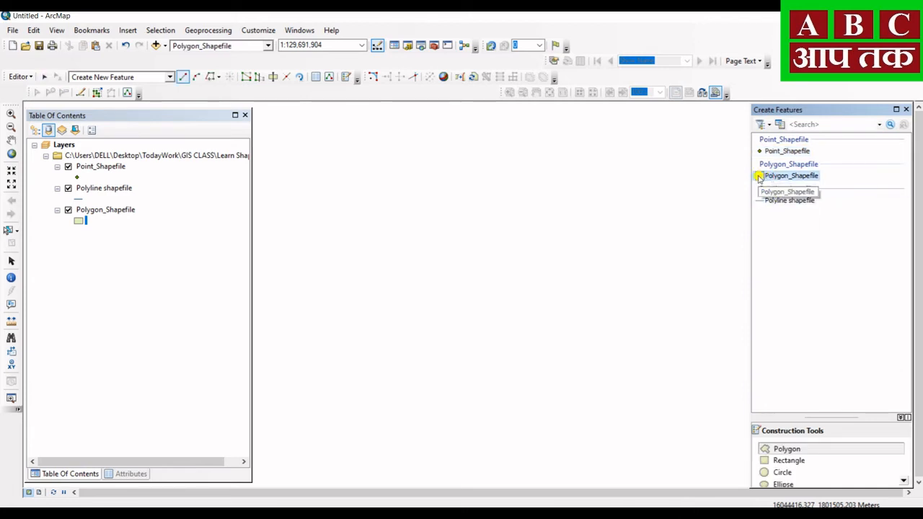
click(764, 462)
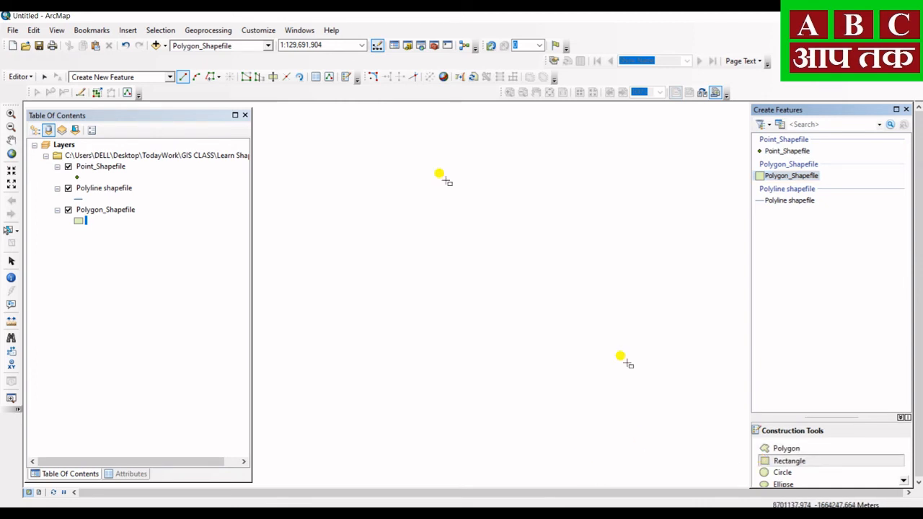
click(289, 175)
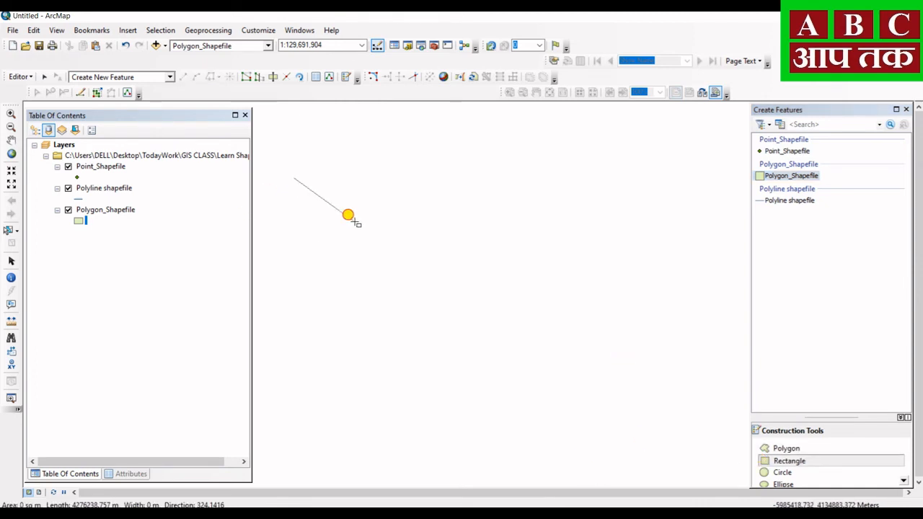
click(297, 235)
click(368, 231)
Draw three more slightly tilted rectangles in Polygon_Shapefile, forming a row to the right of the first one, with small gaps between them
click(387, 175)
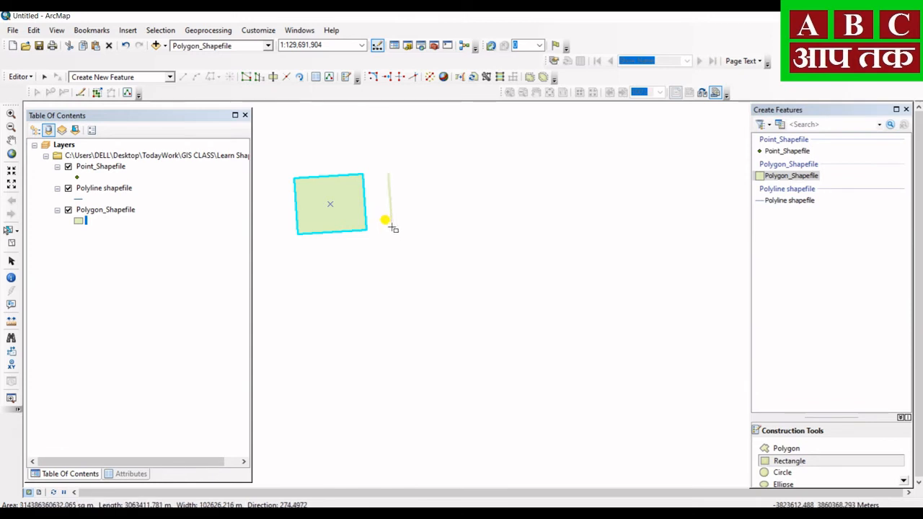
click(390, 227)
click(448, 224)
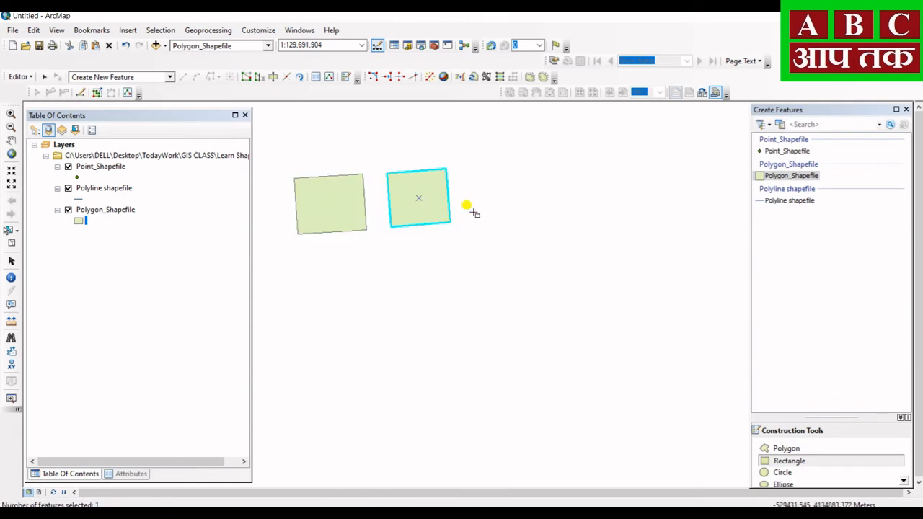
click(476, 165)
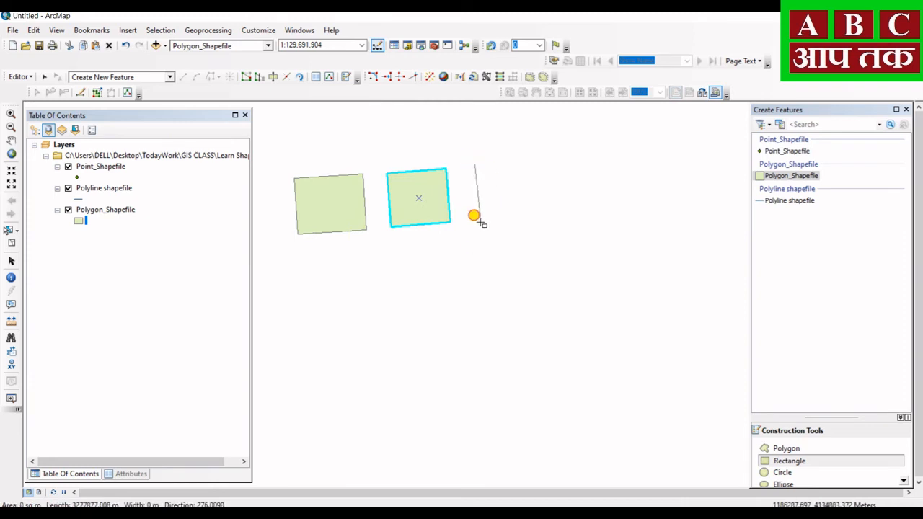
click(480, 223)
click(561, 216)
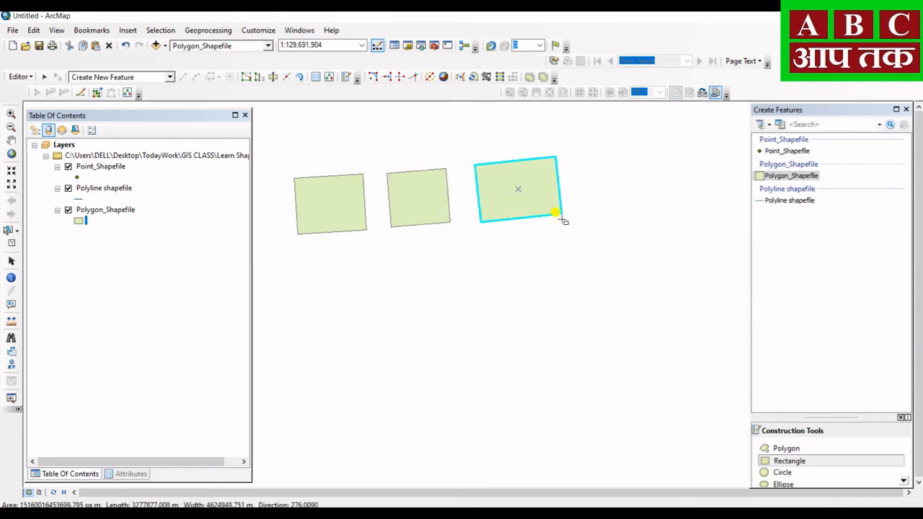
click(578, 155)
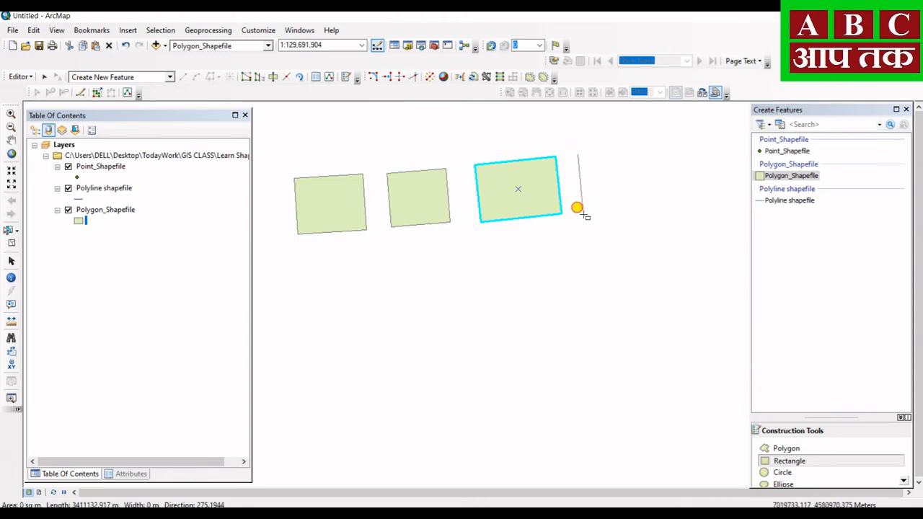
click(583, 215)
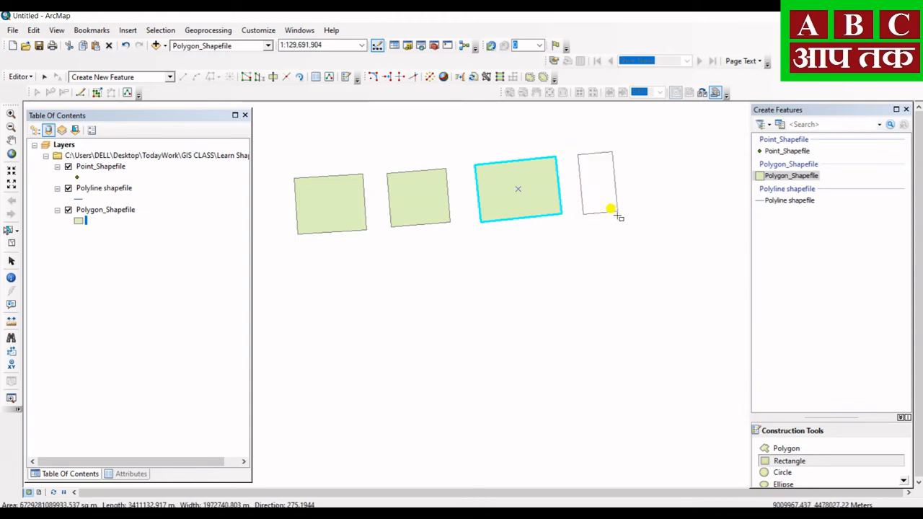
click(671, 207)
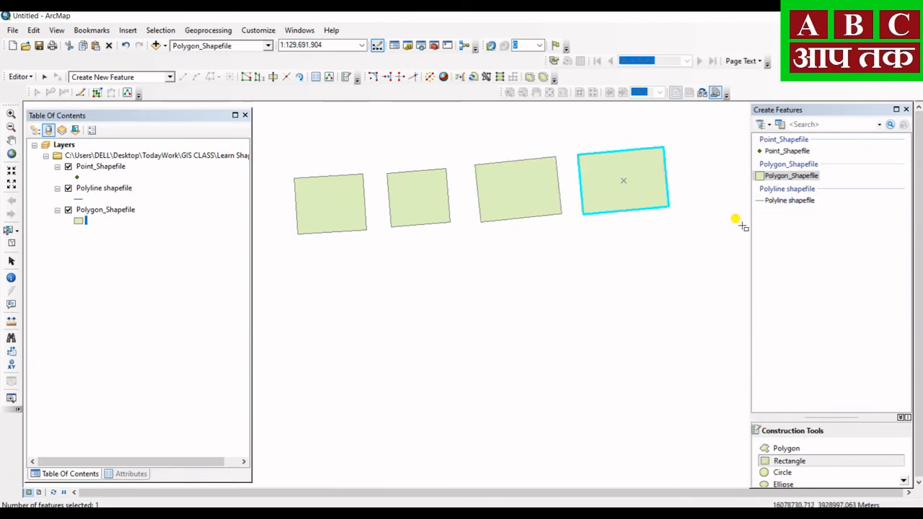
Draw a straight line just below the four rectangles, spanning the whole row, using the Polyline shapefile template, and finish the sketch
click(767, 200)
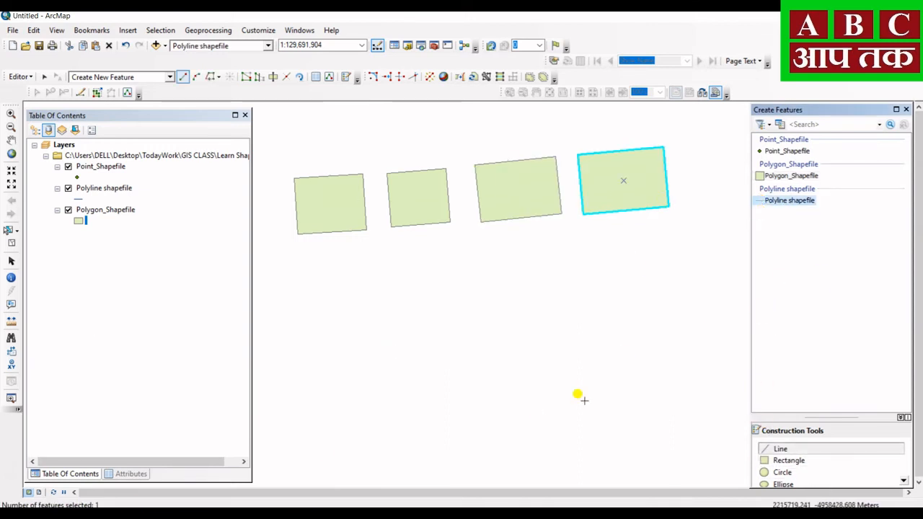
click(290, 251)
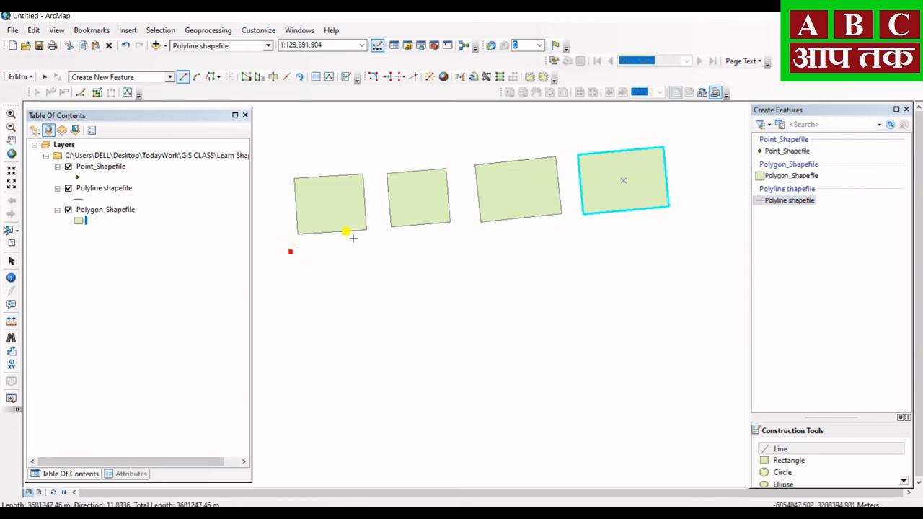
click(674, 216)
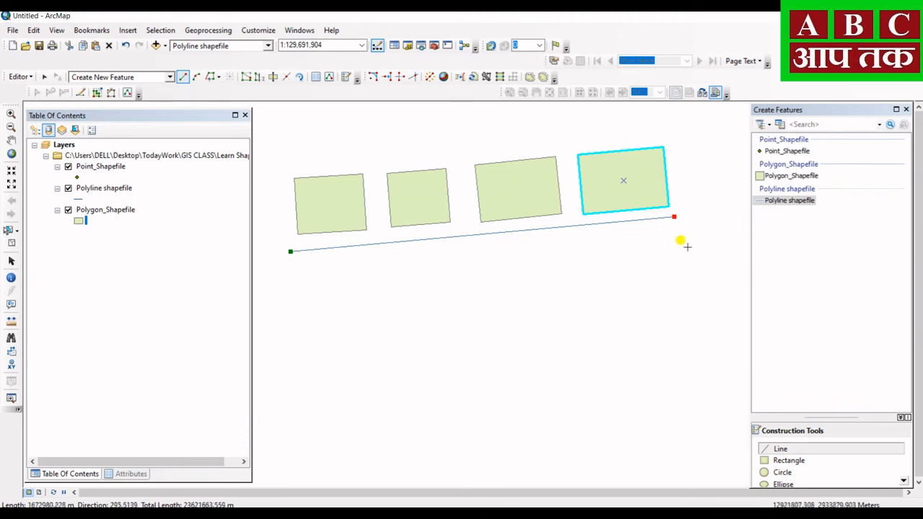
right_click(673, 216)
click(710, 367)
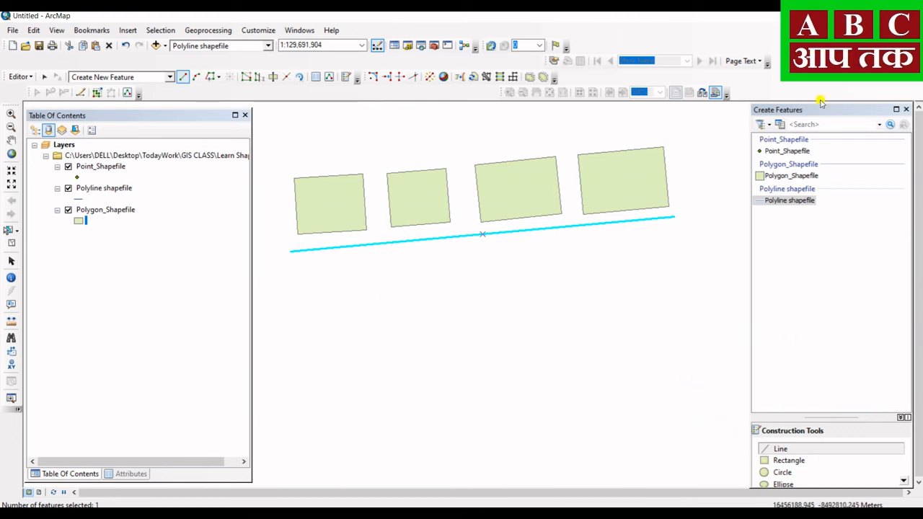
Clear the selection and draw a second polyline closely below the first one, parallel to it and nearly as long
click(761, 201)
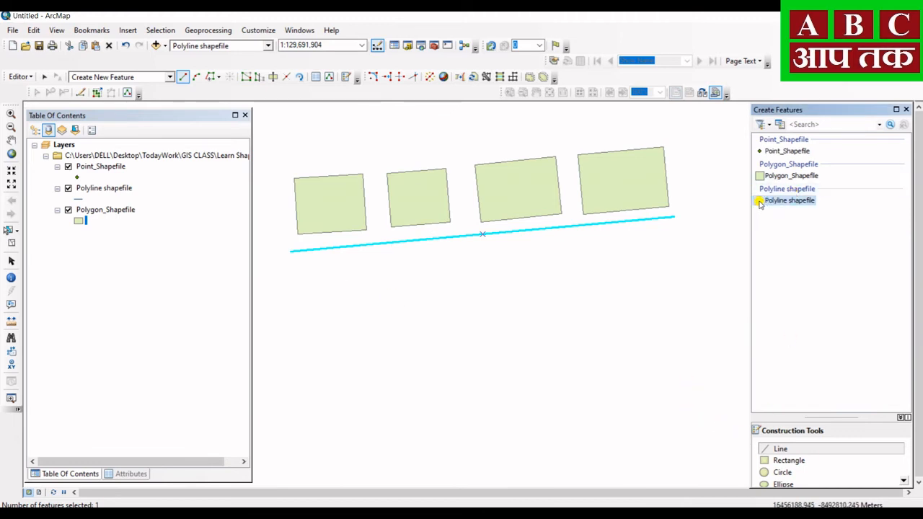
click(44, 76)
click(342, 285)
click(765, 201)
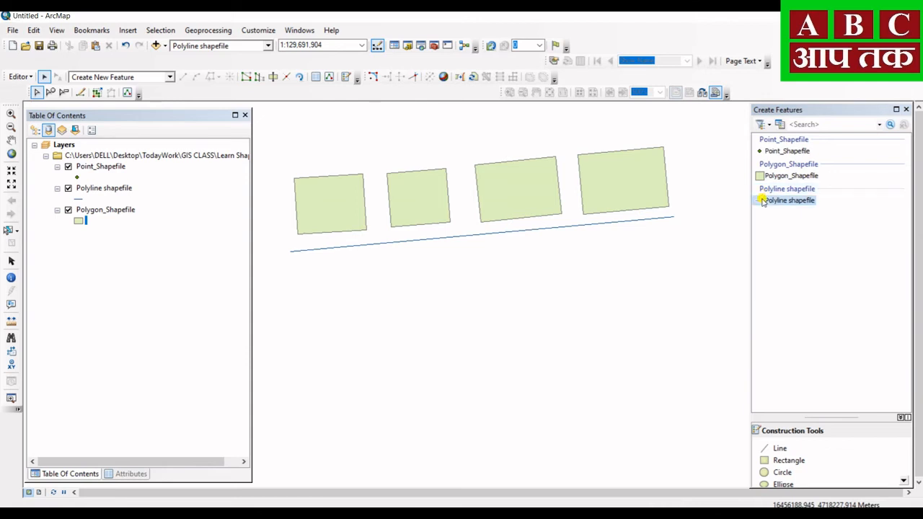
click(292, 259)
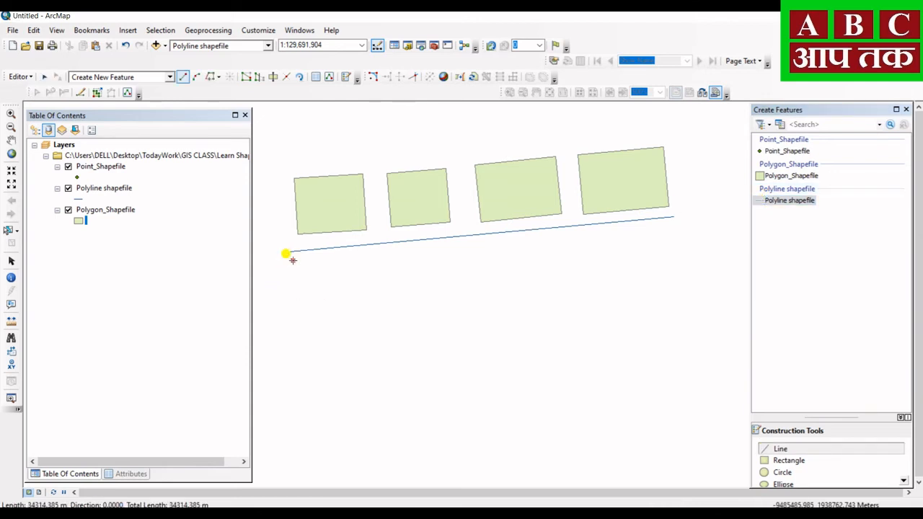
double_click(672, 224)
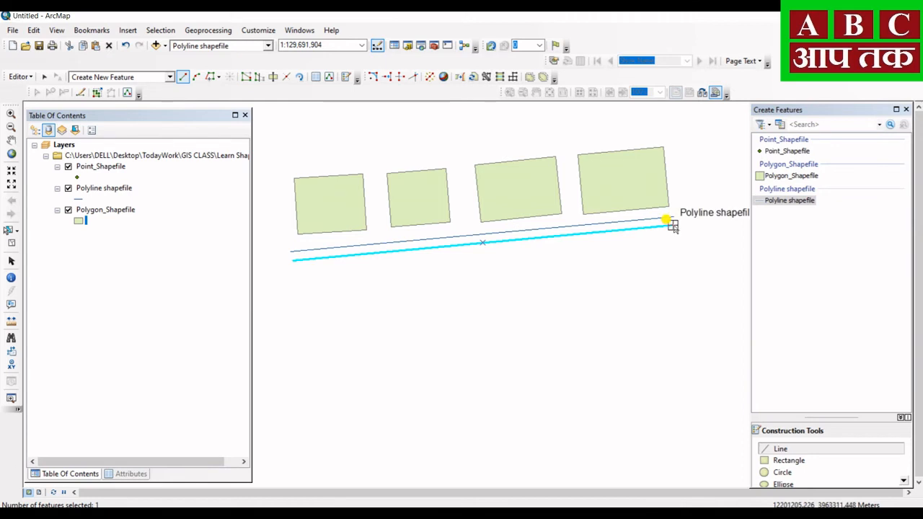
Draw a third polyline, about 18,500 km long, below the other two, ending short of their right ends
right_click(674, 226)
click(614, 260)
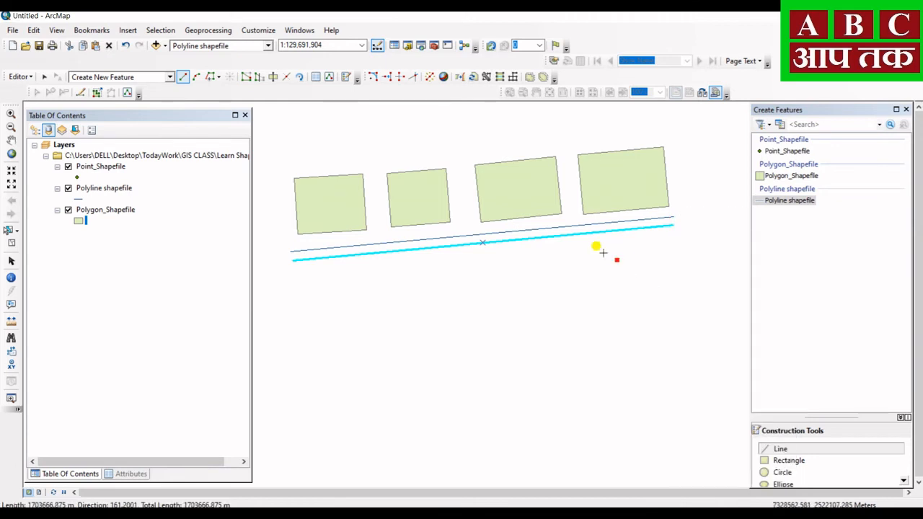
click(617, 259)
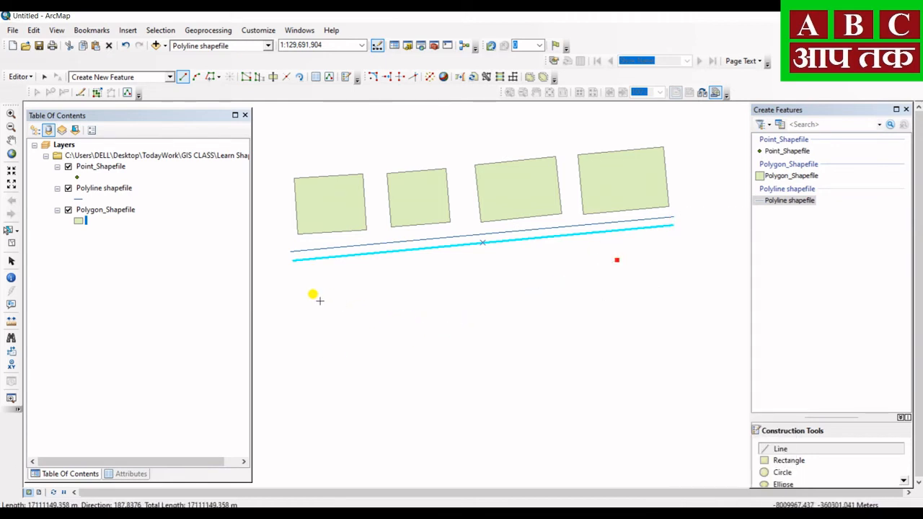
double_click(292, 272)
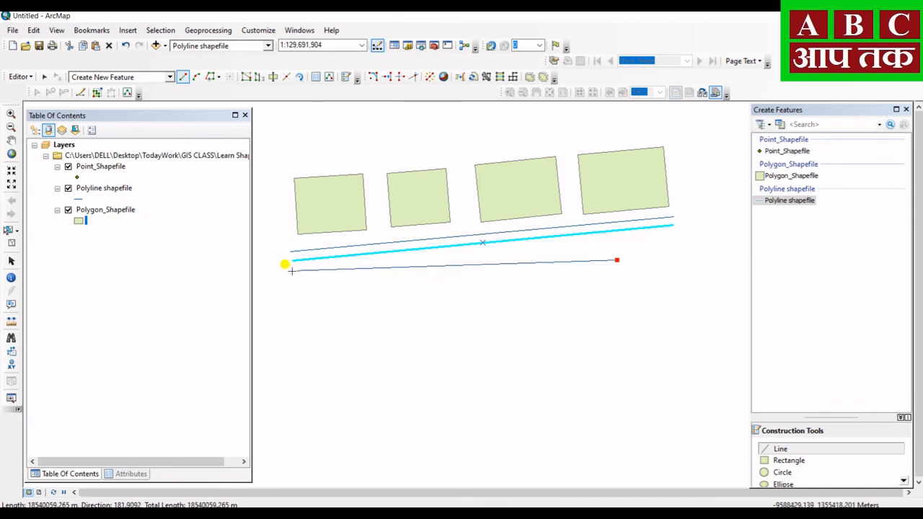
Edit the vertices of the third polyline and move its right endpoint just below the right end of the second, making the lines parallel
click(44, 76)
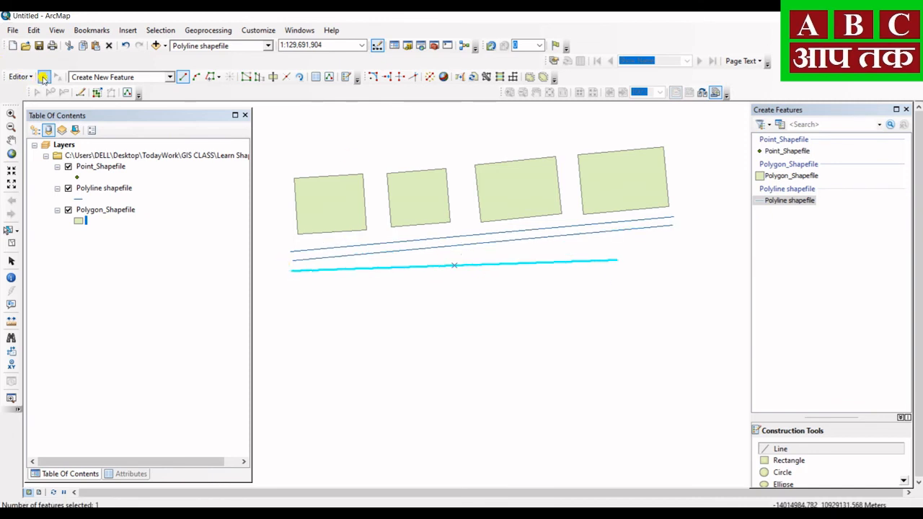
right_click(612, 261)
click(649, 365)
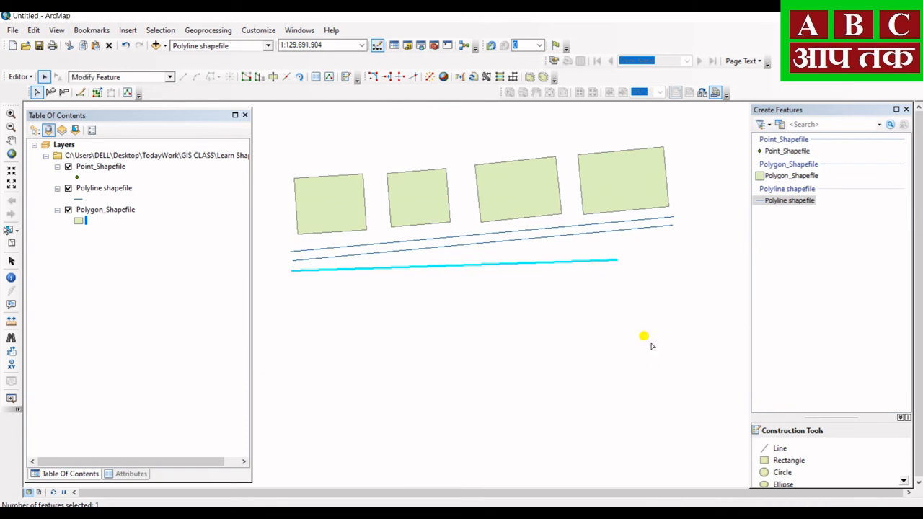
mouse_move(617, 266)
mouse_down()
mouse_move(682, 226)
mouse_move(676, 233)
mouse_up()
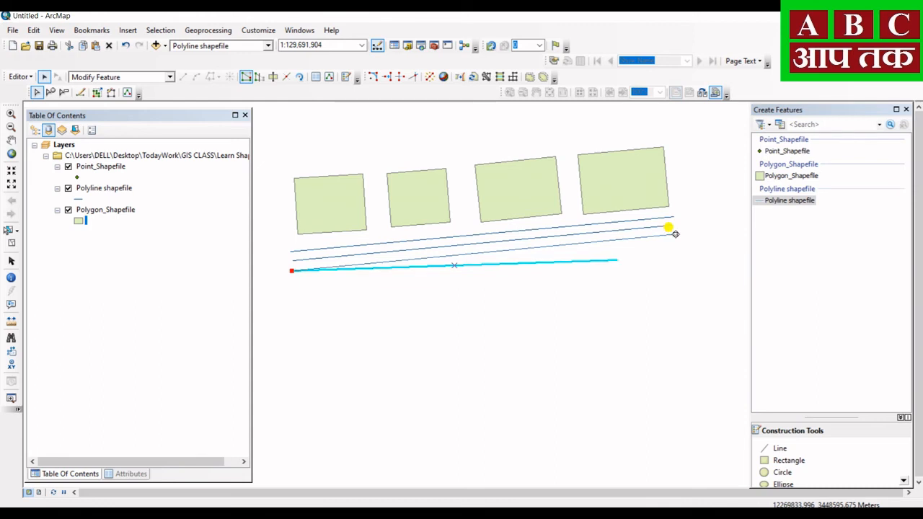
click(596, 331)
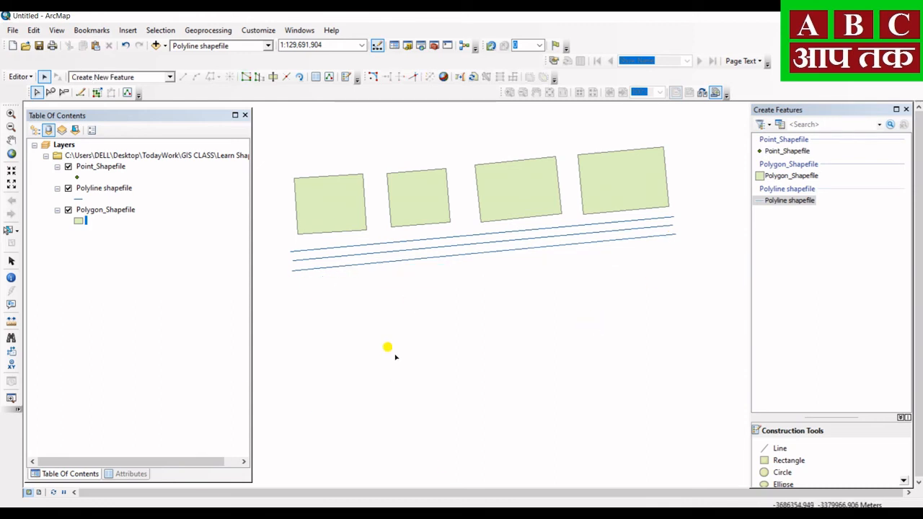
Draw a four-corner polygon below the polylines, under the first rectangle, using the Polygon_Shapefile template and the Polygon construction tool
click(343, 204)
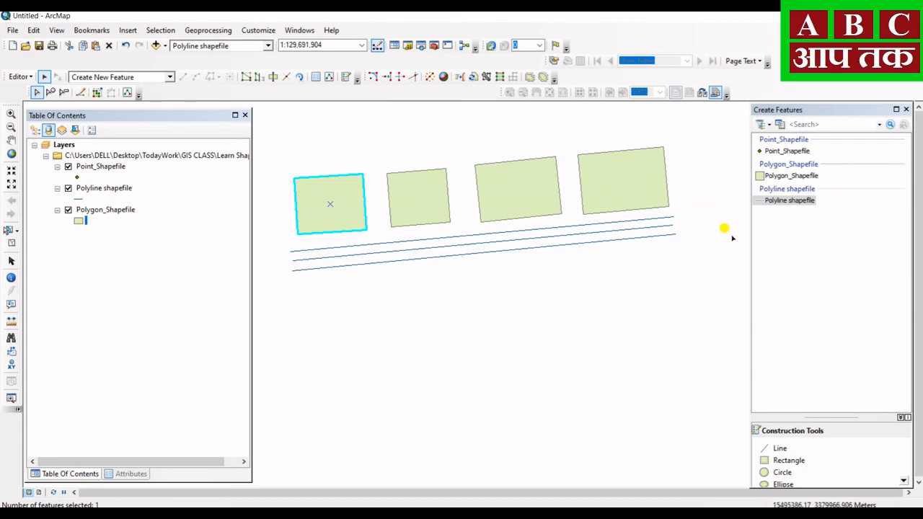
click(763, 176)
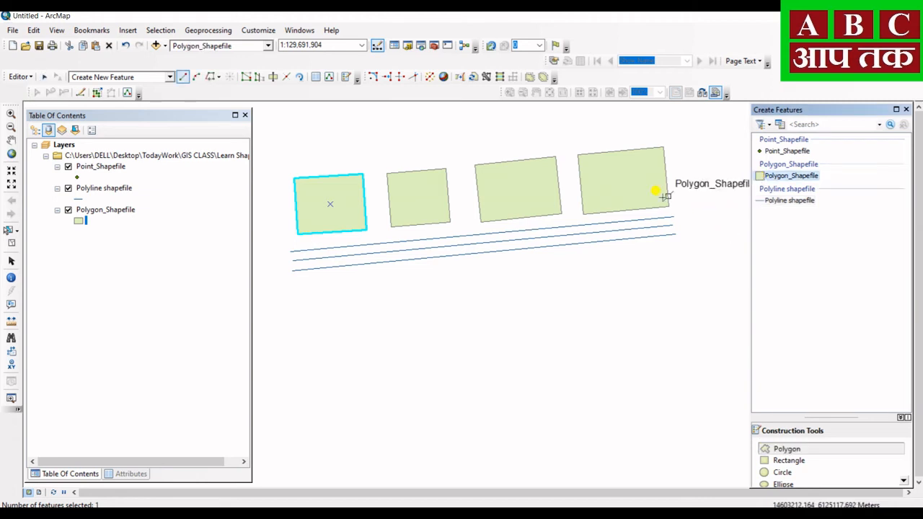
click(299, 282)
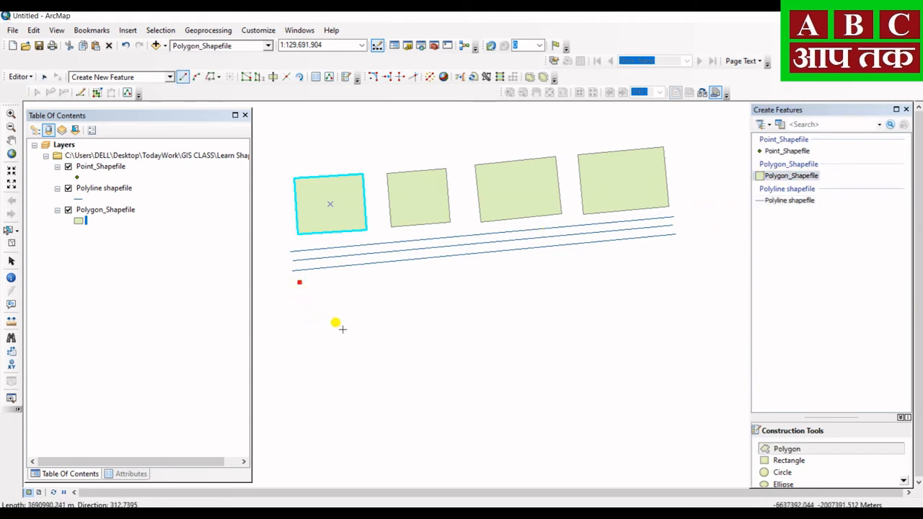
click(303, 330)
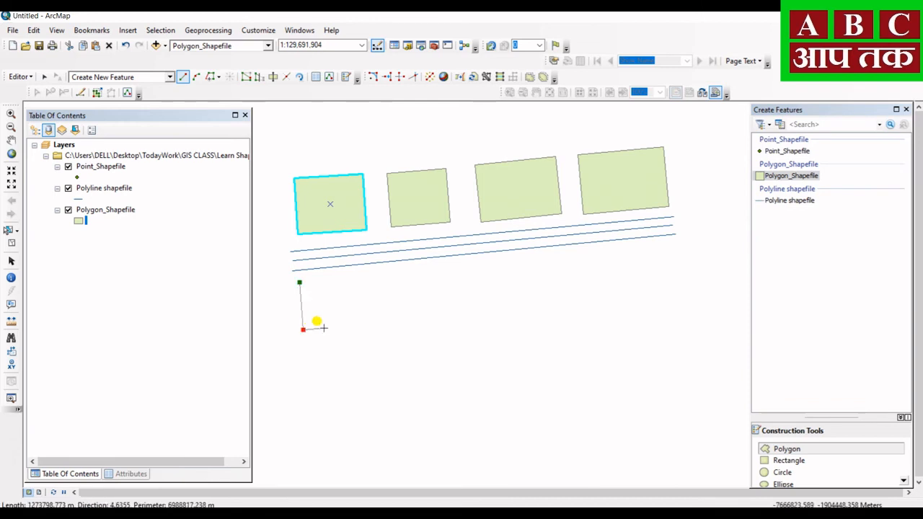
click(361, 325)
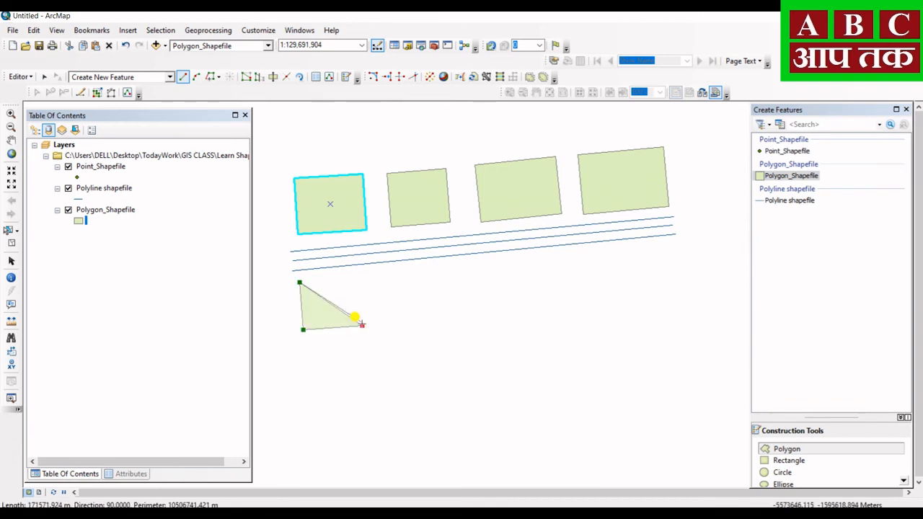
click(361, 276)
double_click(360, 276)
Draw a second four-corner polygon below the polylines, under the second rectangle of the upper row
click(390, 275)
click(393, 321)
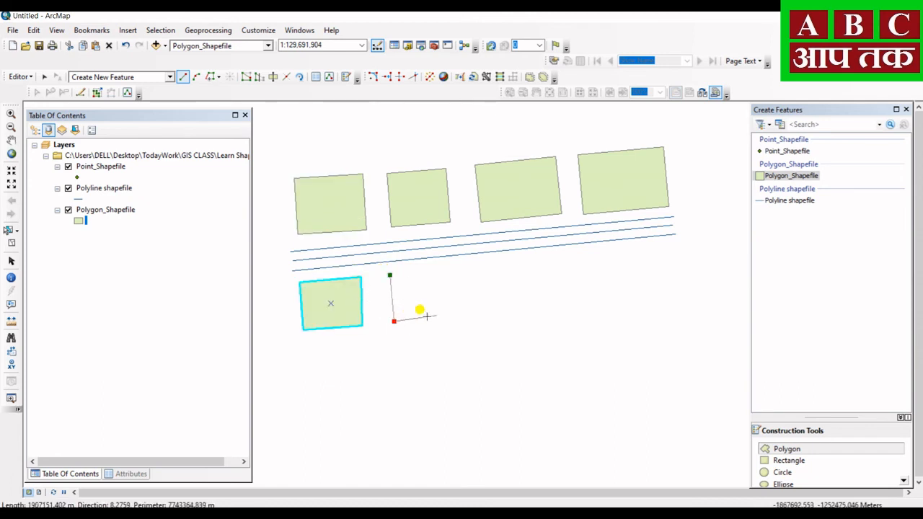
click(453, 318)
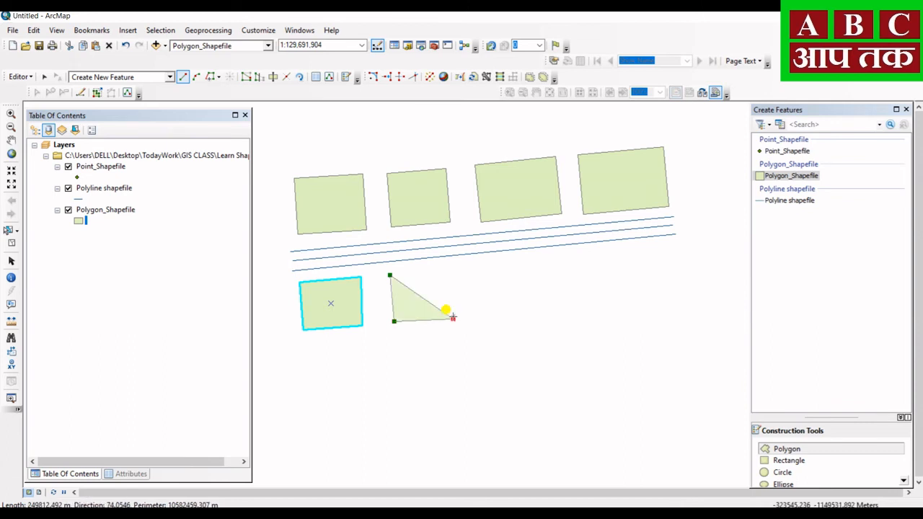
double_click(450, 270)
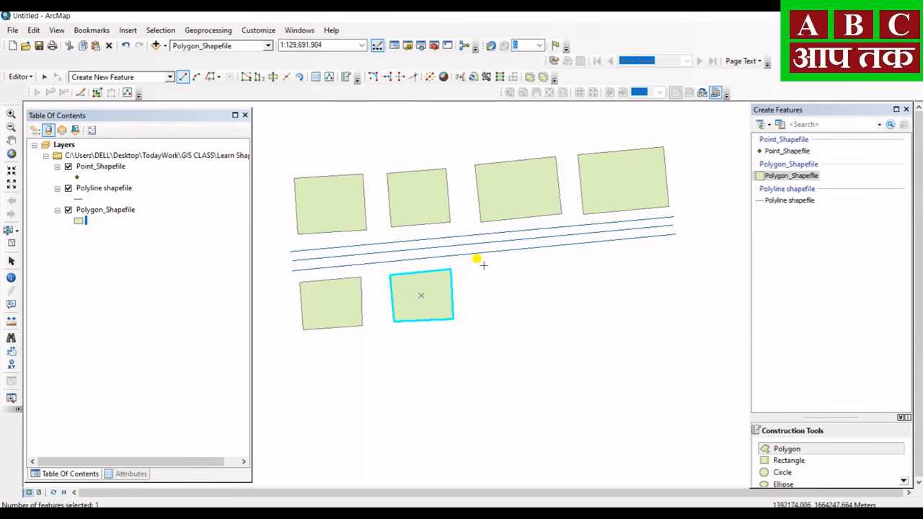
Draw a third, wider four-corner polygon below the polylines, under the third rectangle of the upper row, and finish the sketch
click(477, 268)
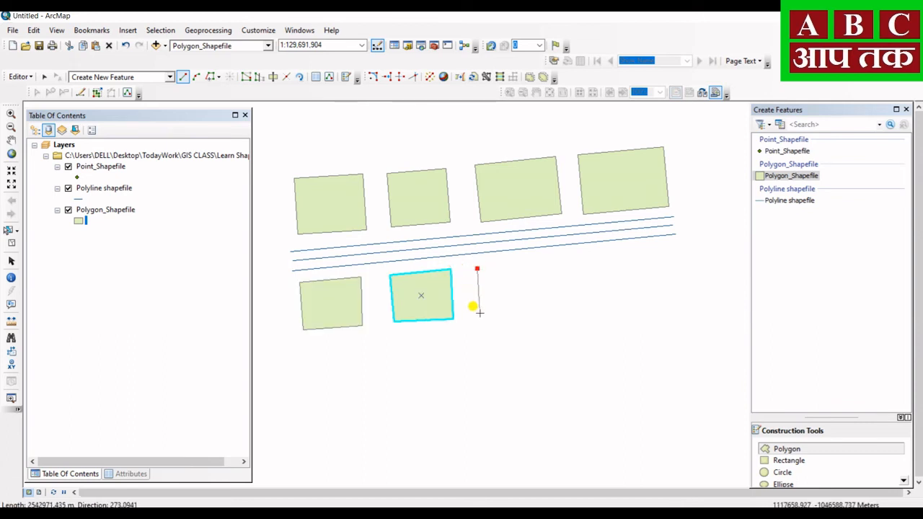
click(480, 313)
click(567, 310)
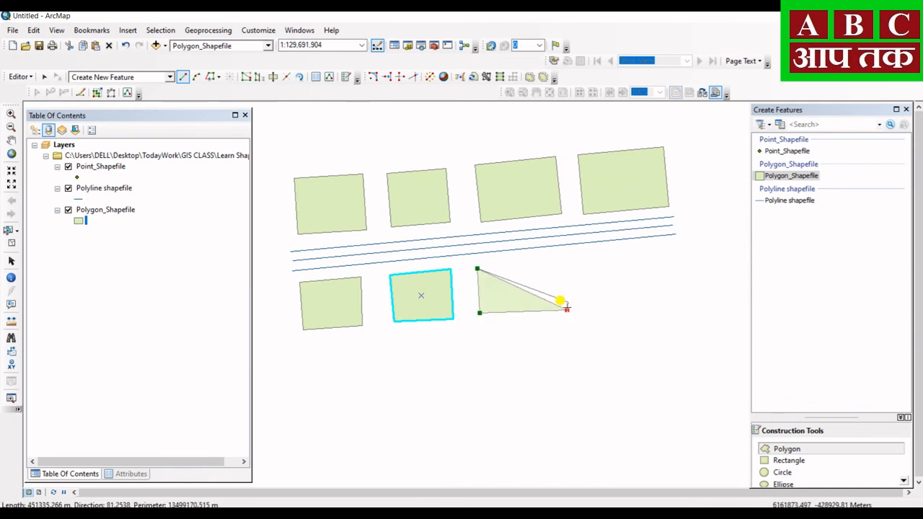
click(560, 261)
right_click(561, 260)
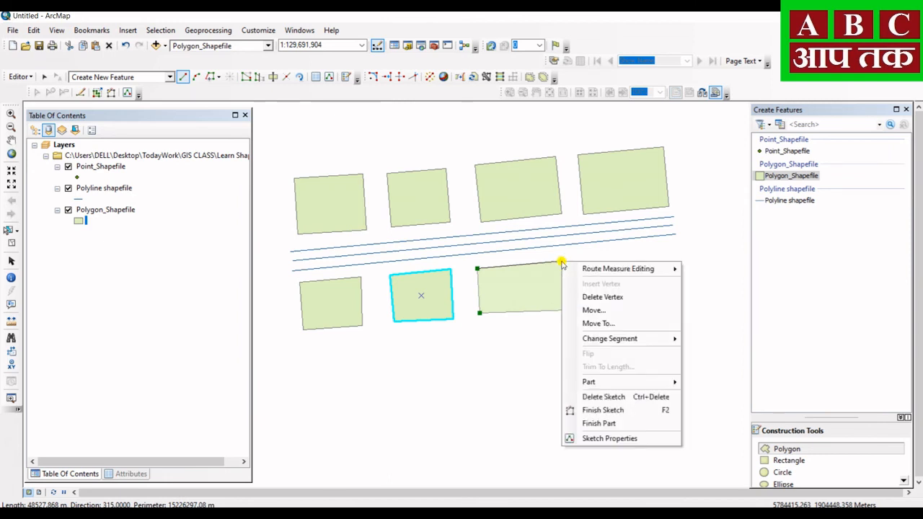
click(593, 408)
Draw a fourth four-corner polygon below the polylines, under the fourth rectangle of the upper row, and finish the sketch
click(587, 258)
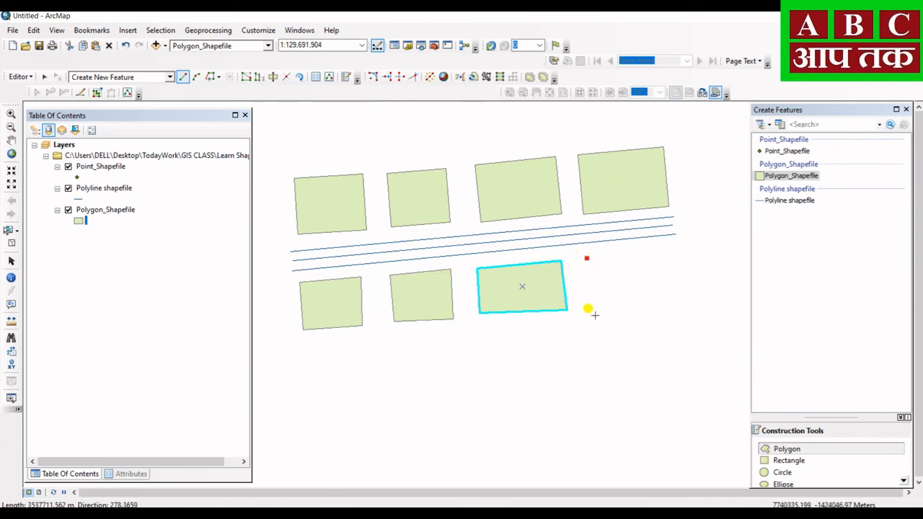
click(593, 304)
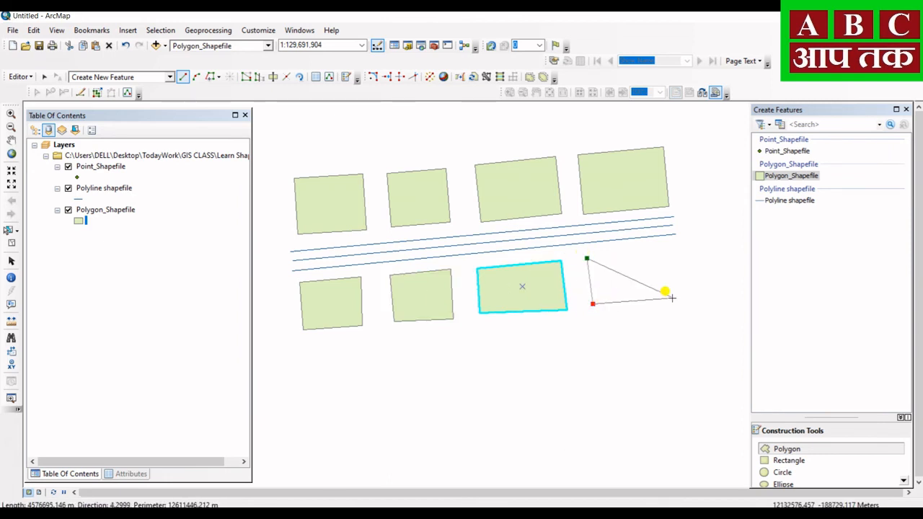
click(677, 296)
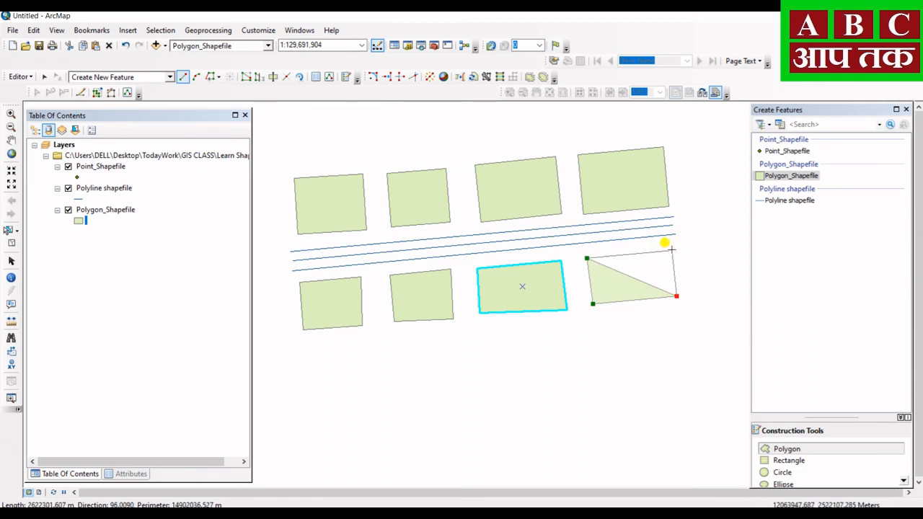
click(671, 250)
right_click(672, 251)
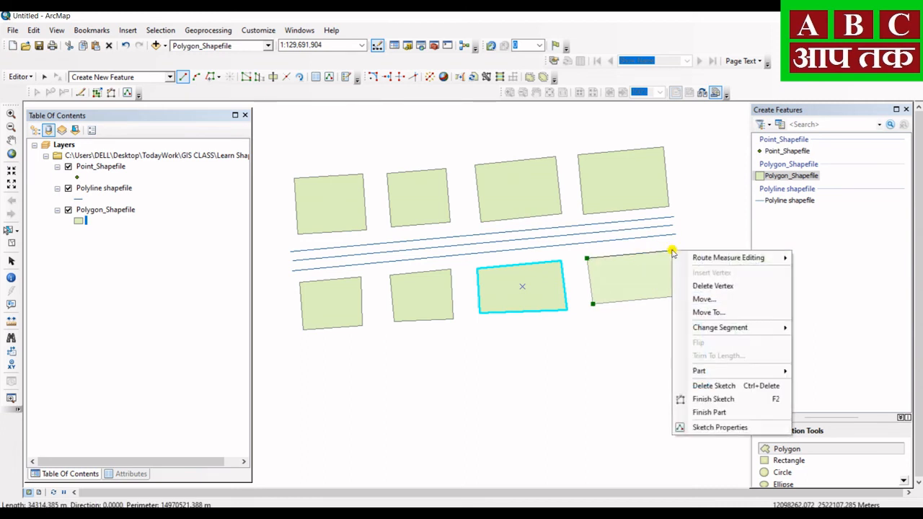
click(706, 399)
click(616, 401)
click(573, 424)
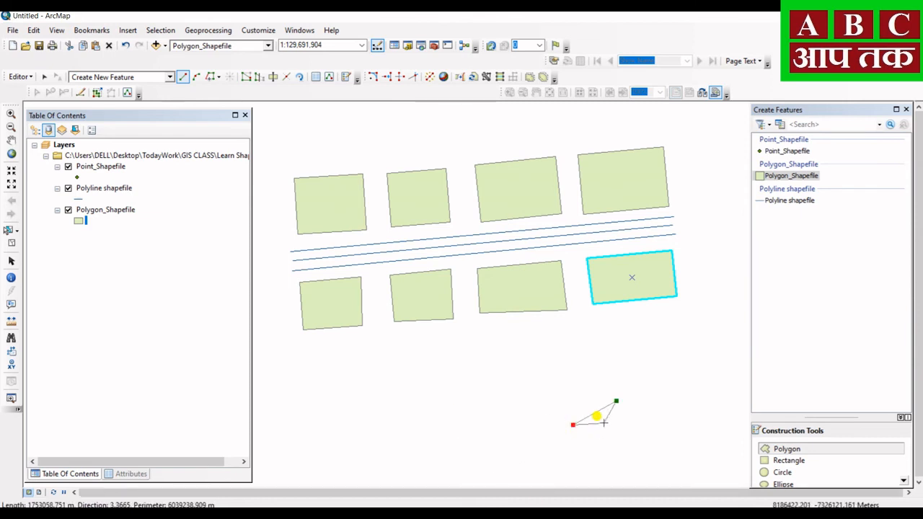
double_click(610, 428)
click(44, 76)
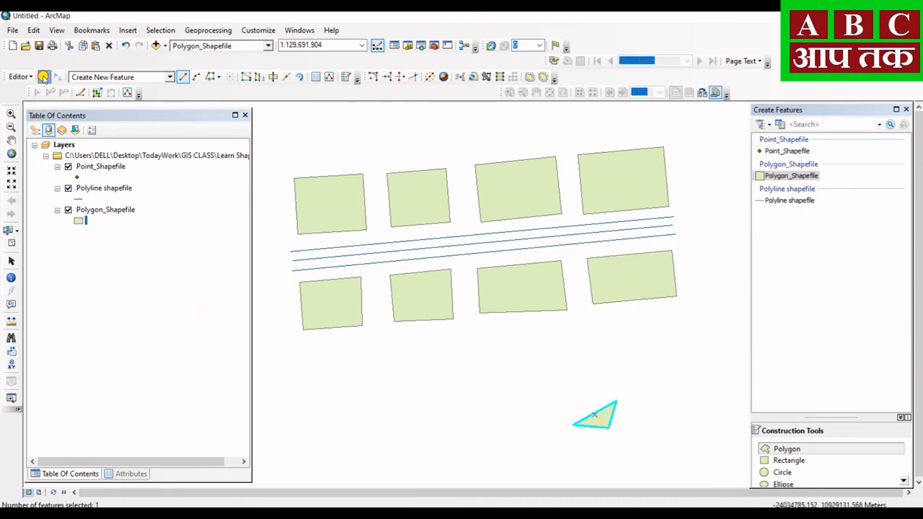
key(Delete)
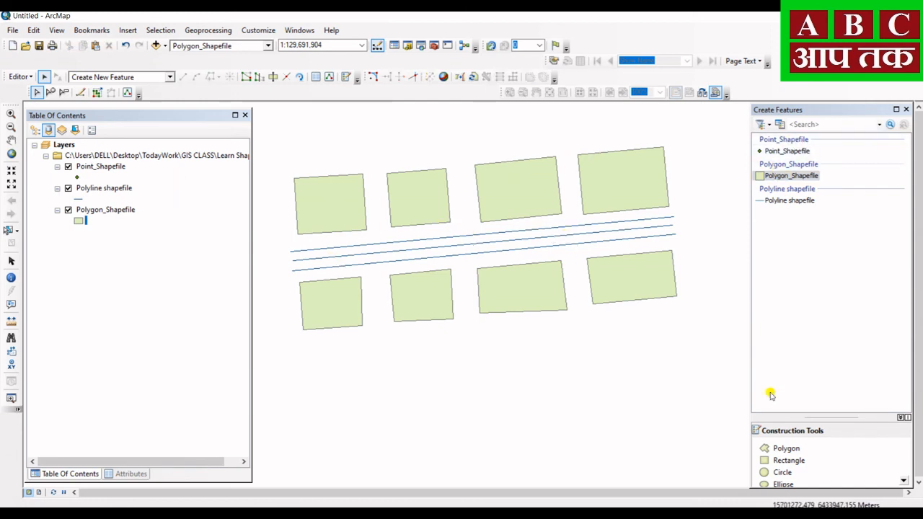
Place a point near the centre of each of the eight polygons using the Point_Shapefile template
click(772, 151)
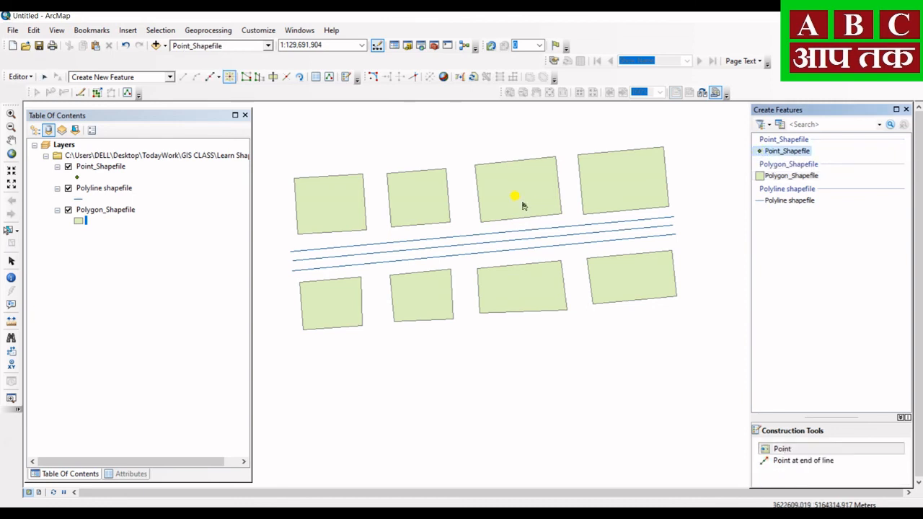
click(624, 180)
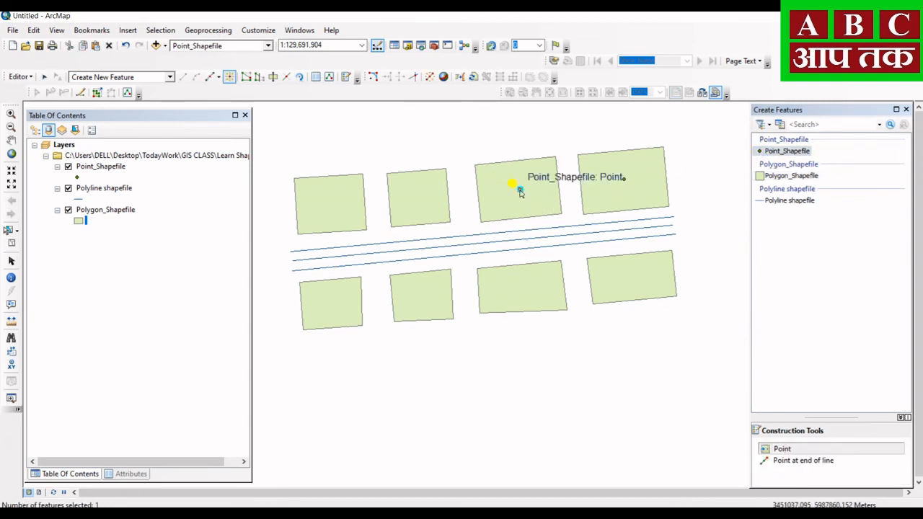
click(413, 198)
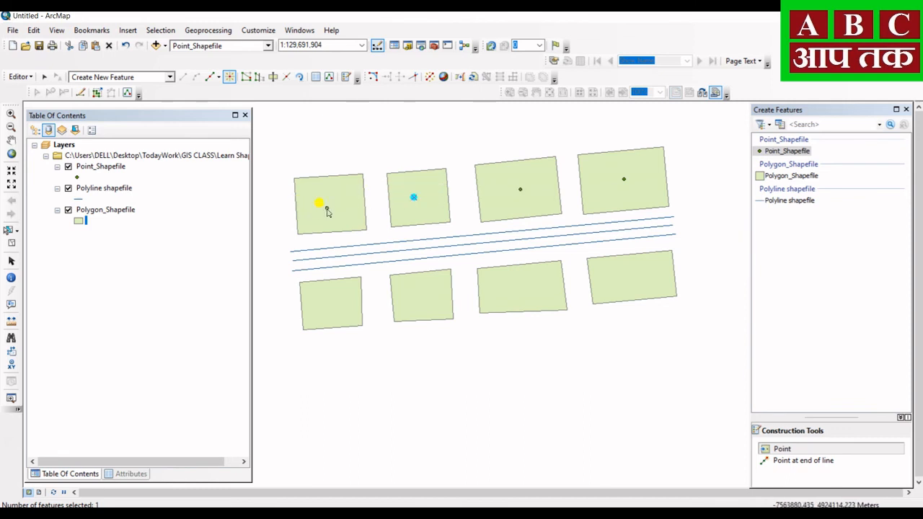
click(328, 301)
click(424, 298)
click(639, 275)
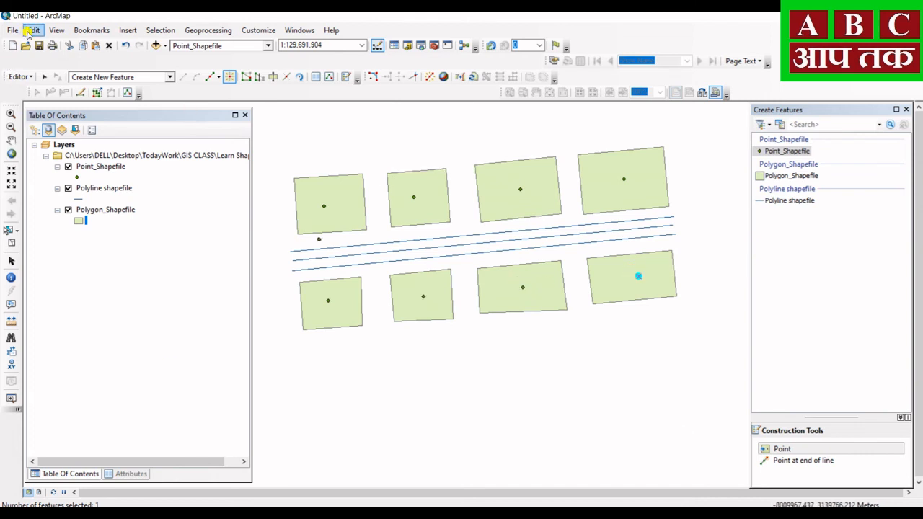
Save the edits and remove the shapefile group from the map's layers
click(20, 76)
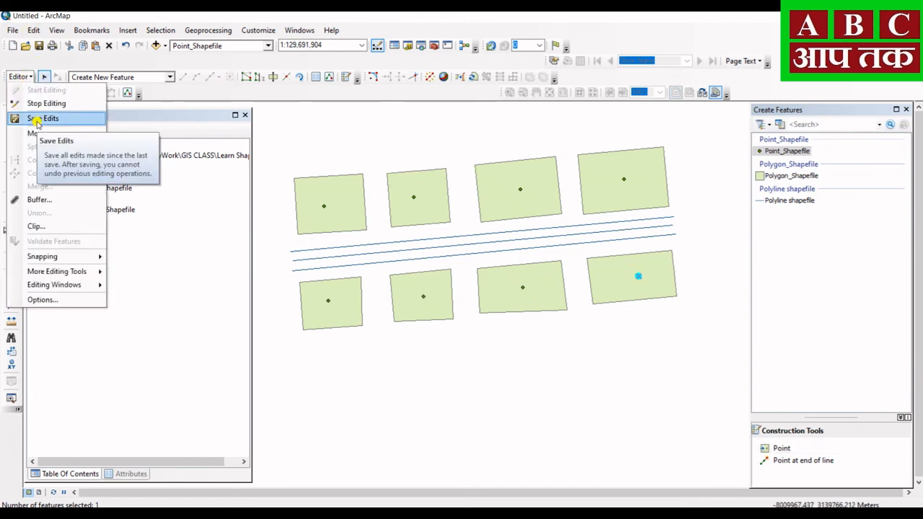
click(36, 120)
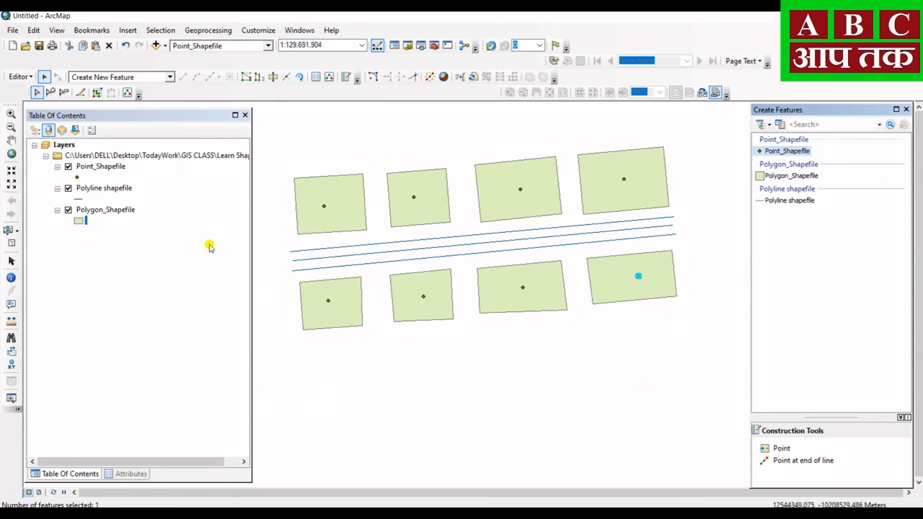
right_click(202, 156)
click(216, 163)
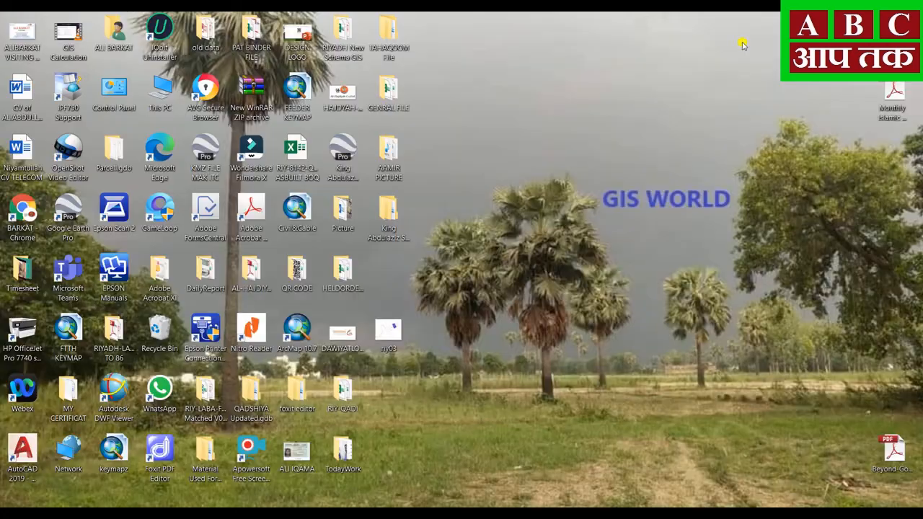
Open the Learn Shapefile folder inside TodayWork and GIS CLASS in File Explorer to examine the saved shapefiles
double_click(343, 451)
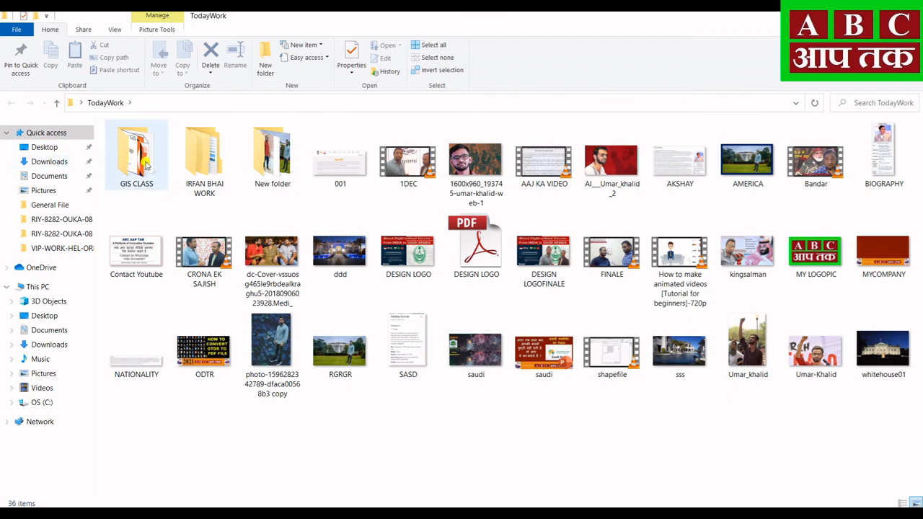
double_click(133, 152)
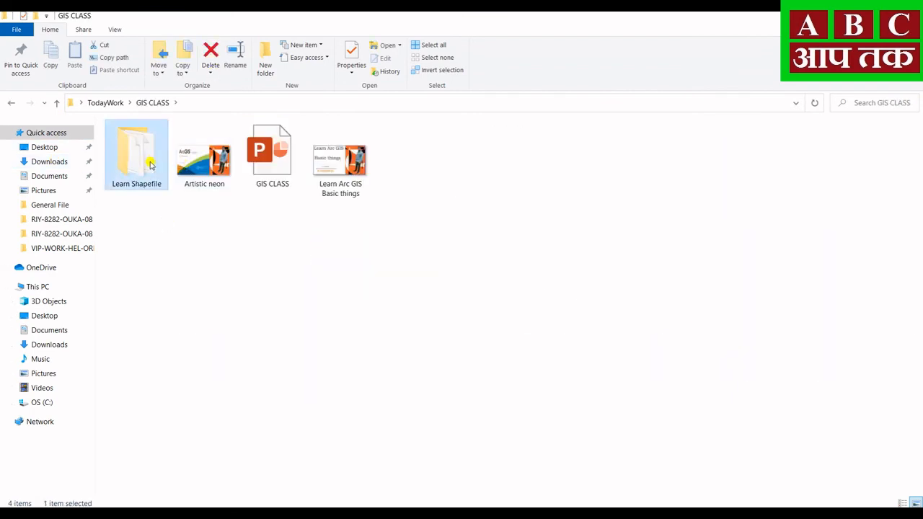
double_click(147, 160)
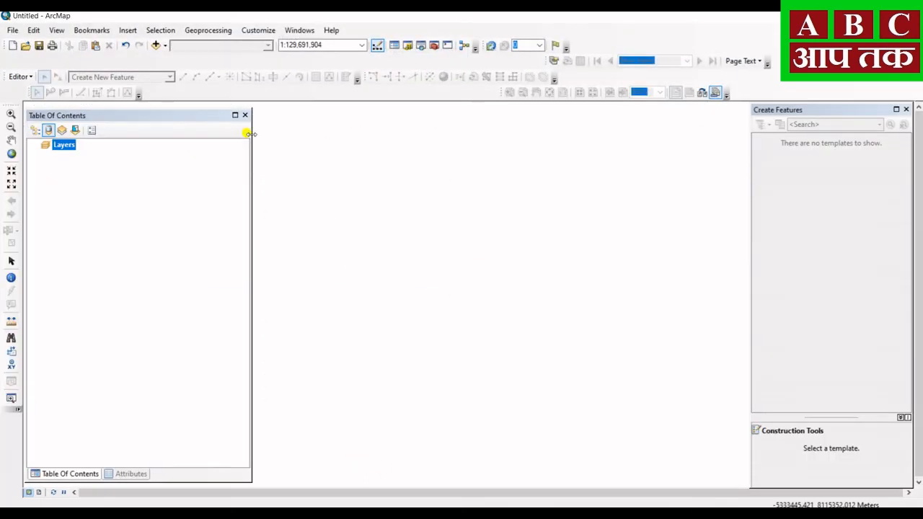
Start adding data in ArcMap and browse from the Desktop through TodayWork and GIS CLASS to the Learn Shapefile folder
click(160, 46)
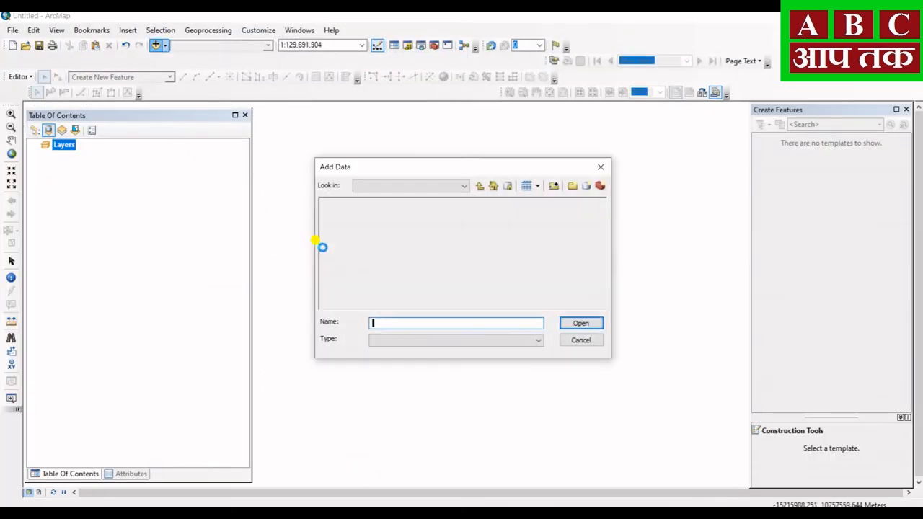
click(433, 186)
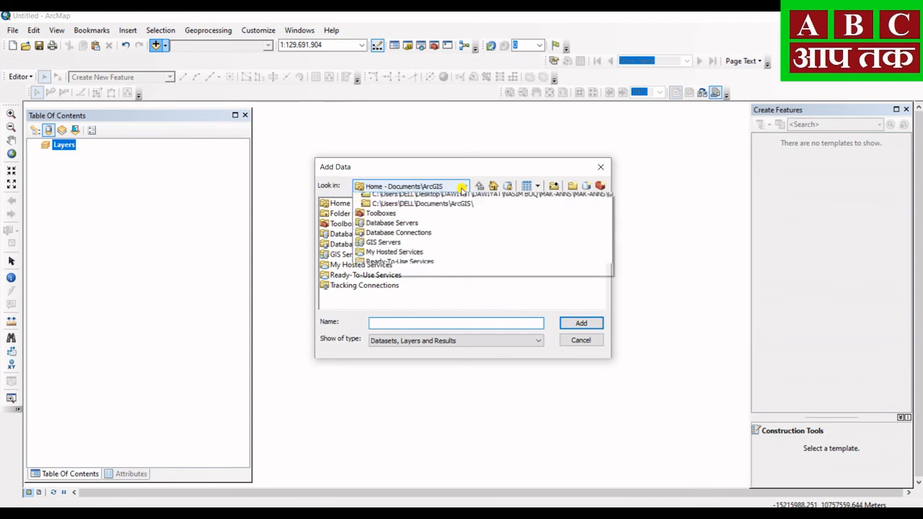
click(430, 218)
drag(332, 305, 471, 288)
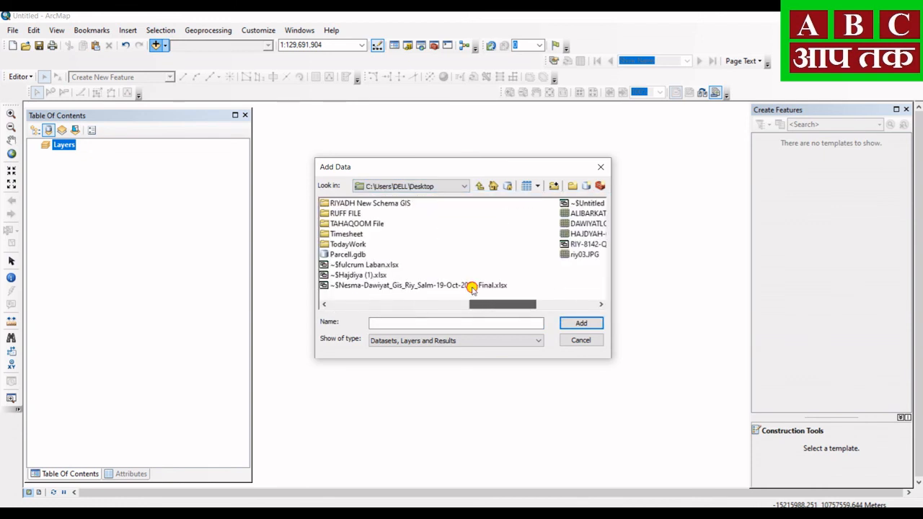
double_click(344, 244)
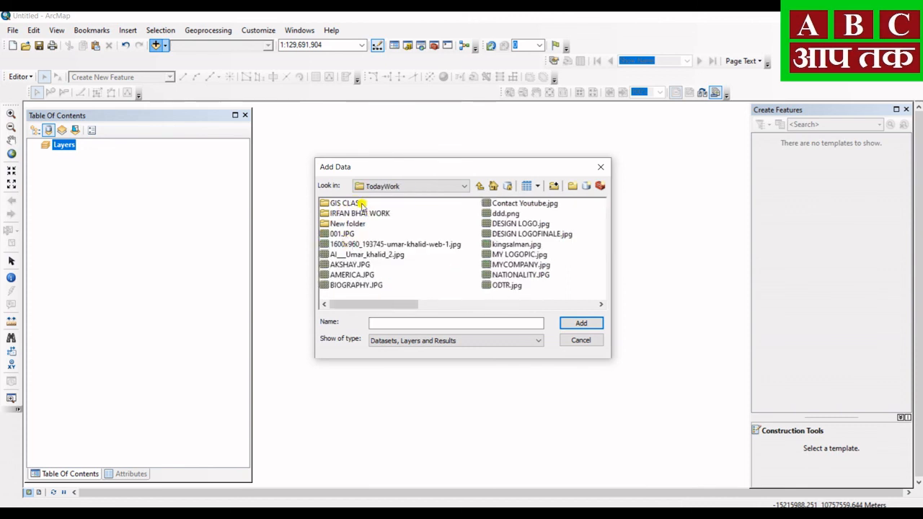
double_click(353, 203)
click(349, 204)
double_click(349, 204)
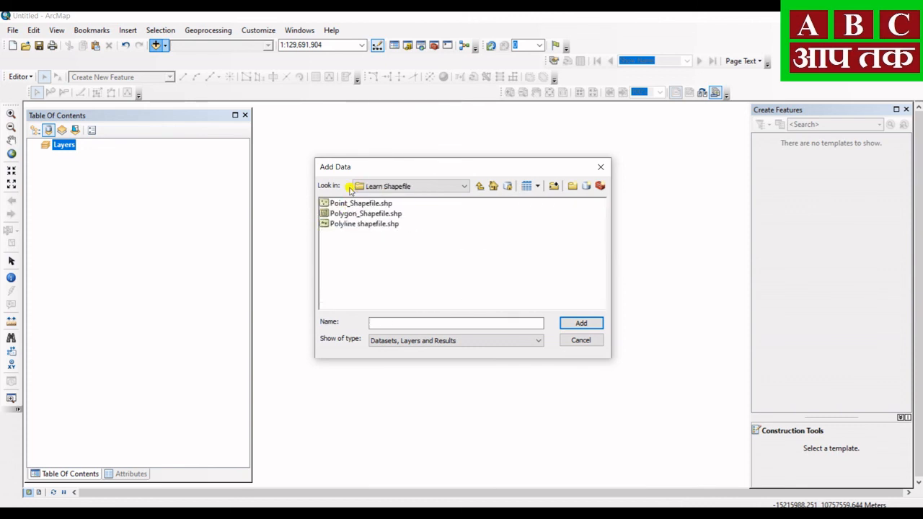
Add Point_Shapefile.shp, Polygon_Shapefile.shp and Polyline shapefile.shp to the map together
drag(374, 258, 324, 199)
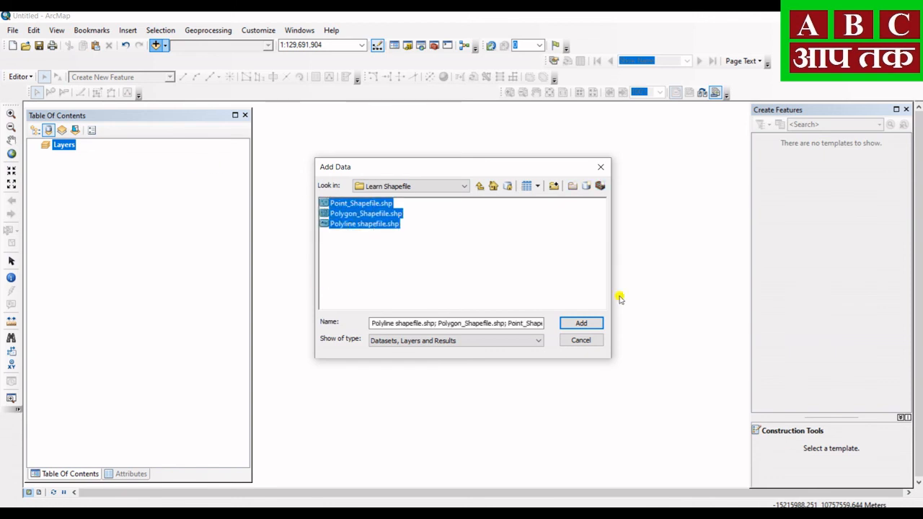
click(583, 324)
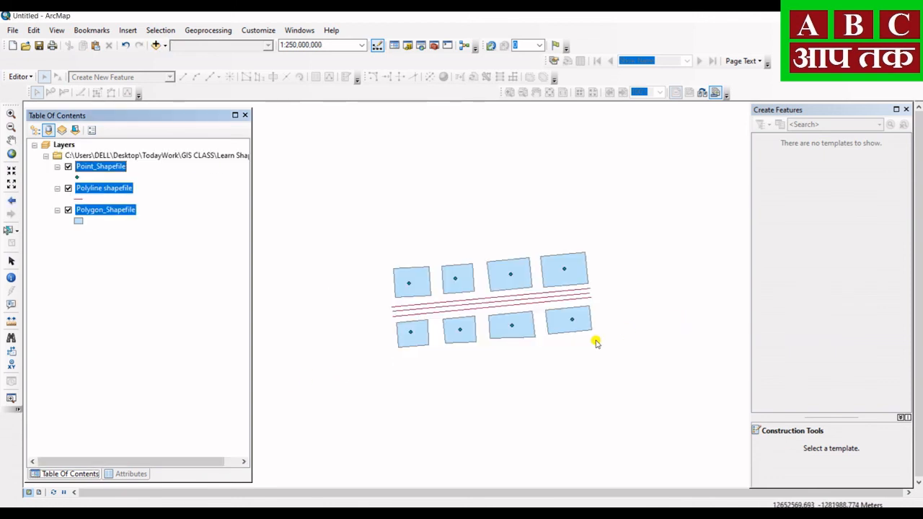
scroll(577, 345, down, 1)
scroll(494, 375, down, 1)
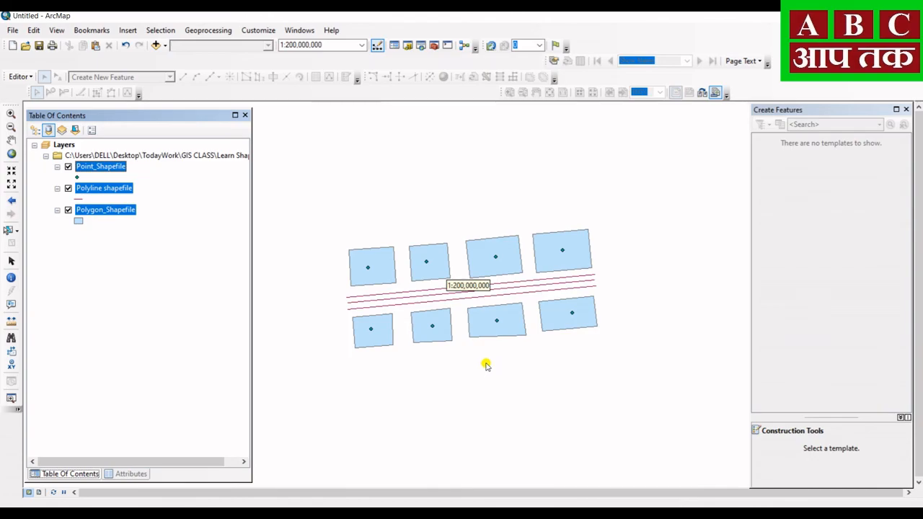